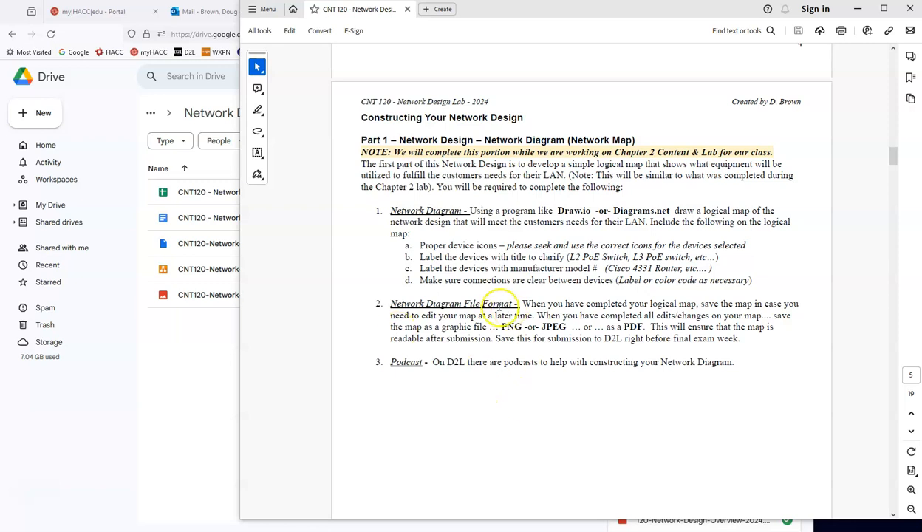
Step: Switch to Google Drive in the browser and start a new draw.io file in the 2024 folder
{"action": "left_click", "coordinate": [182, 377]}
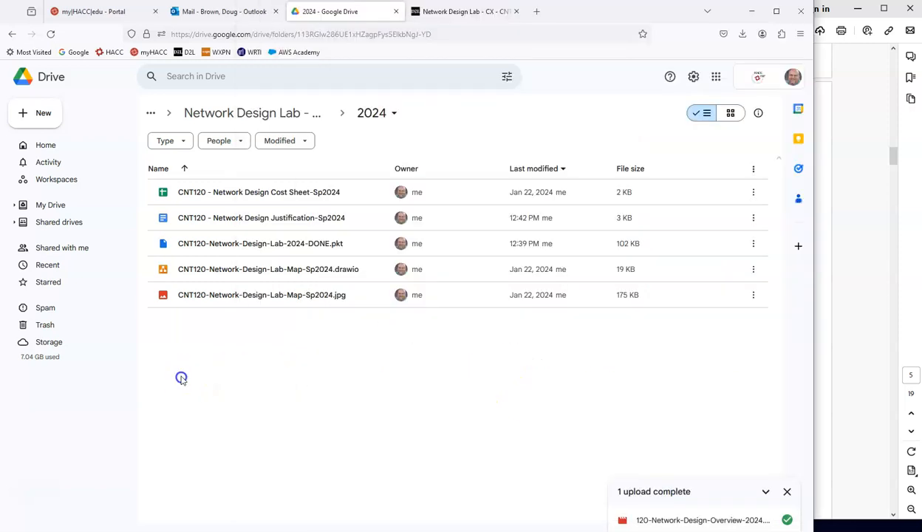
{"action": "left_click", "coordinate": [32, 114]}
{"action": "mouse_move", "coordinate": [44, 252]}
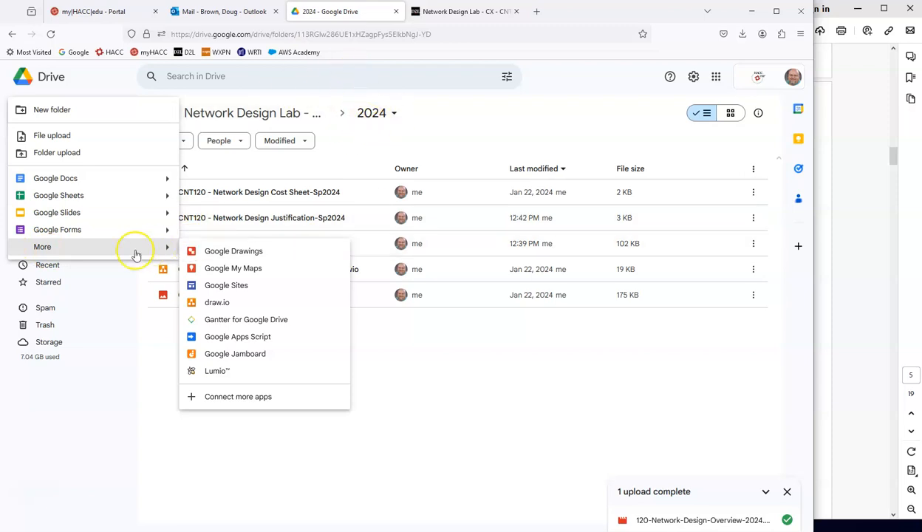
{"action": "left_click", "coordinate": [214, 303]}
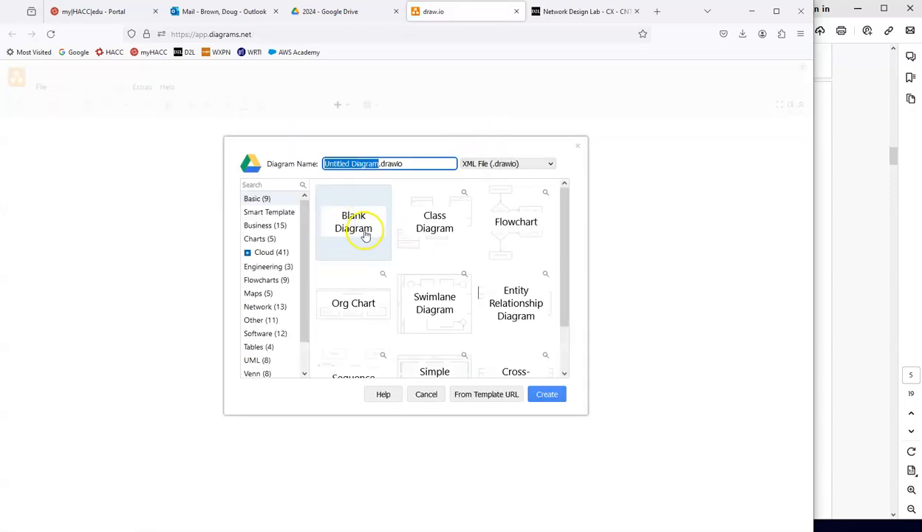
Step: Name the new diagram DEMO-CNT120-Network-Design-Lab-Map.drawio and create it from the Blank Diagram template
{"action": "left_click", "coordinate": [377, 164]}
{"action": "left_click_drag", "start_coordinate": [378, 163], "coordinate": [299, 165]}
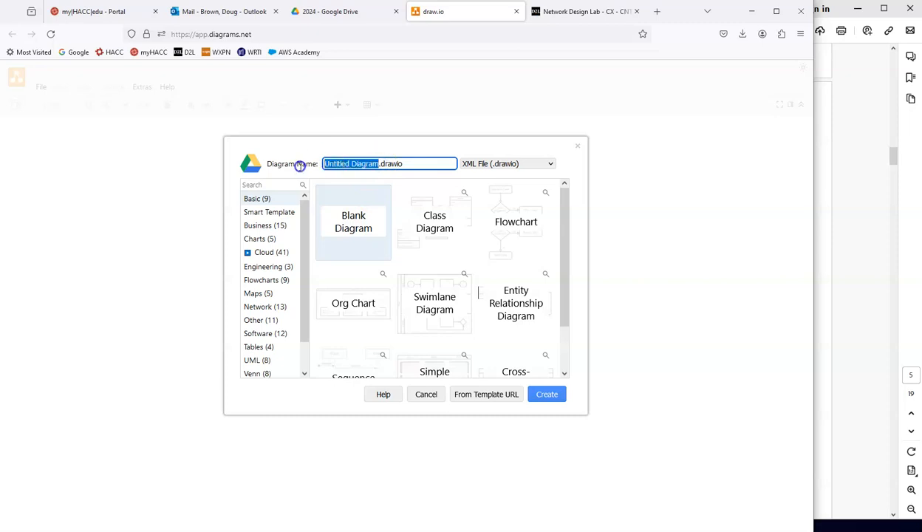
{"action": "type", "text": "DE"}
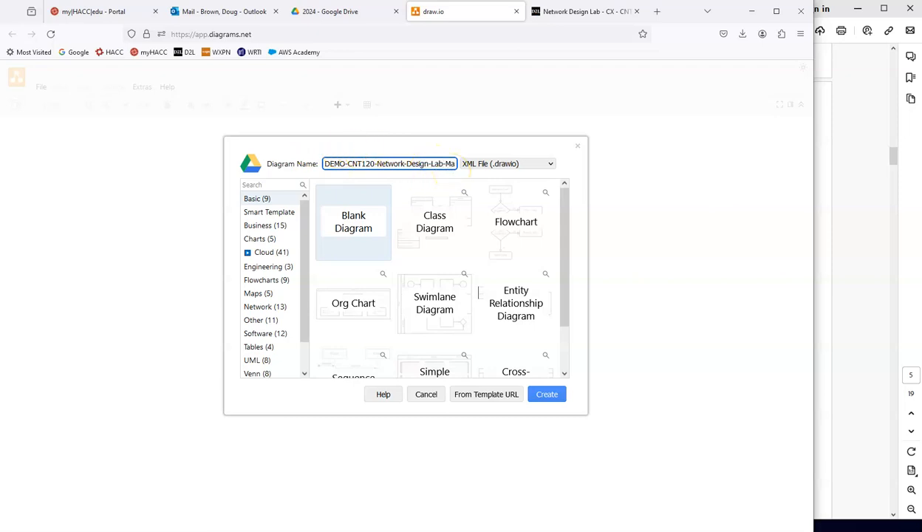
{"action": "left_click", "coordinate": [556, 395]}
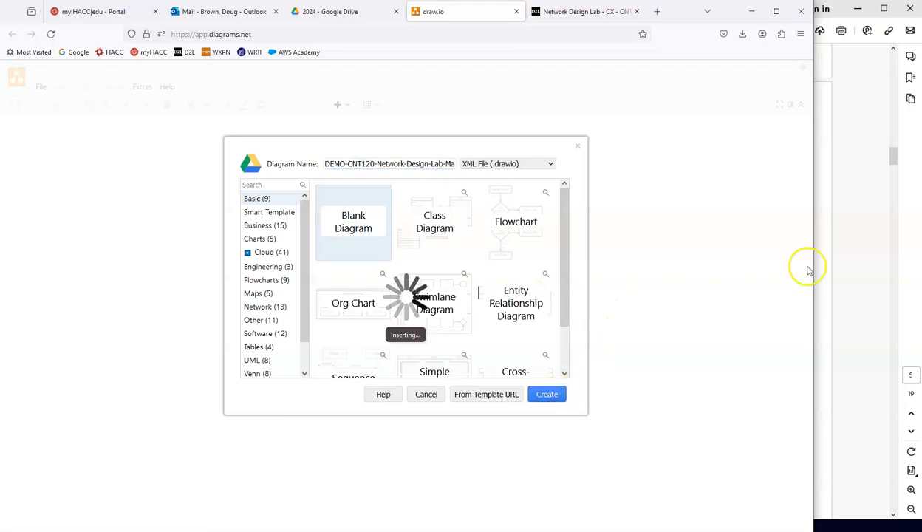
{"action": "left_click", "coordinate": [869, 233]}
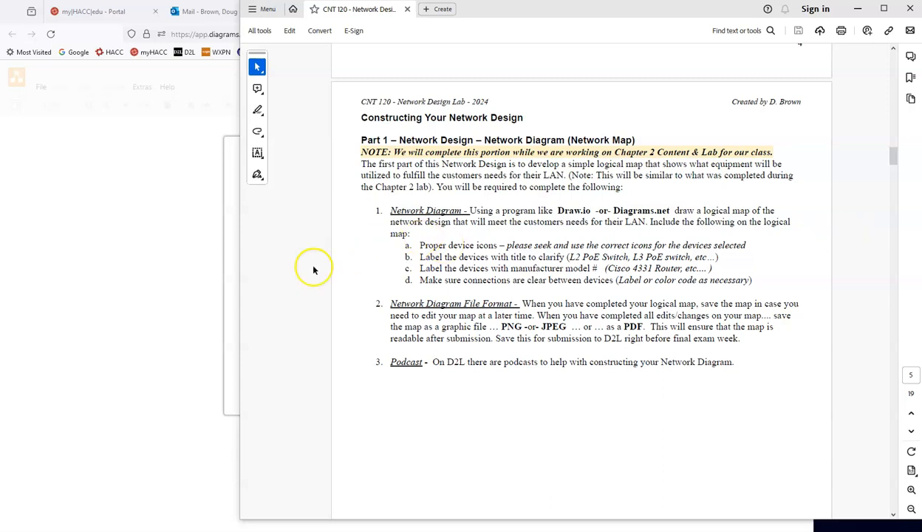
{"action": "left_click", "coordinate": [233, 267]}
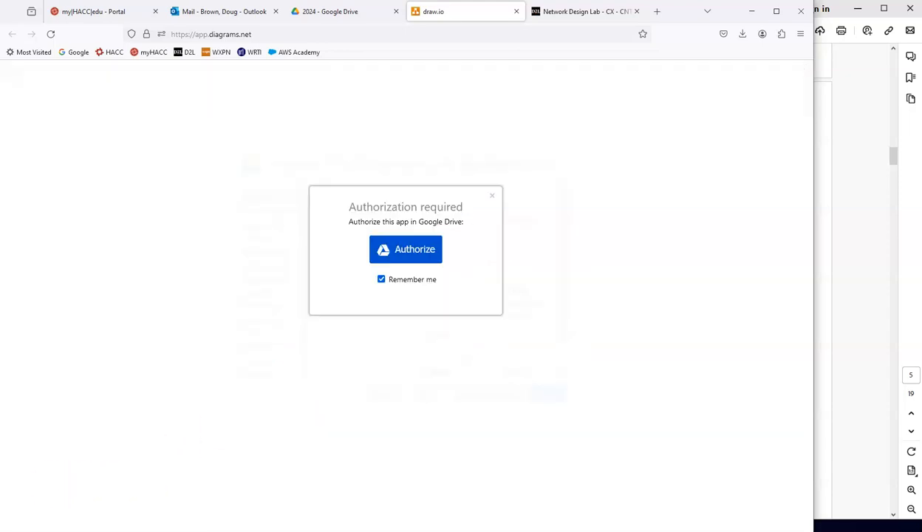
Step: Authorize draw.io to access Google Drive with the instructor's account and close the extra draw.io browser tab
{"action": "left_click", "coordinate": [411, 256]}
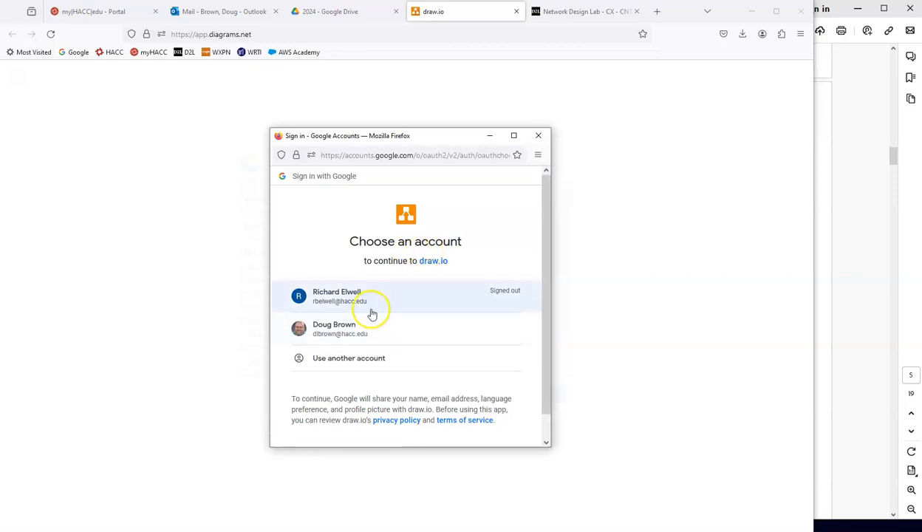
{"action": "left_click", "coordinate": [364, 326]}
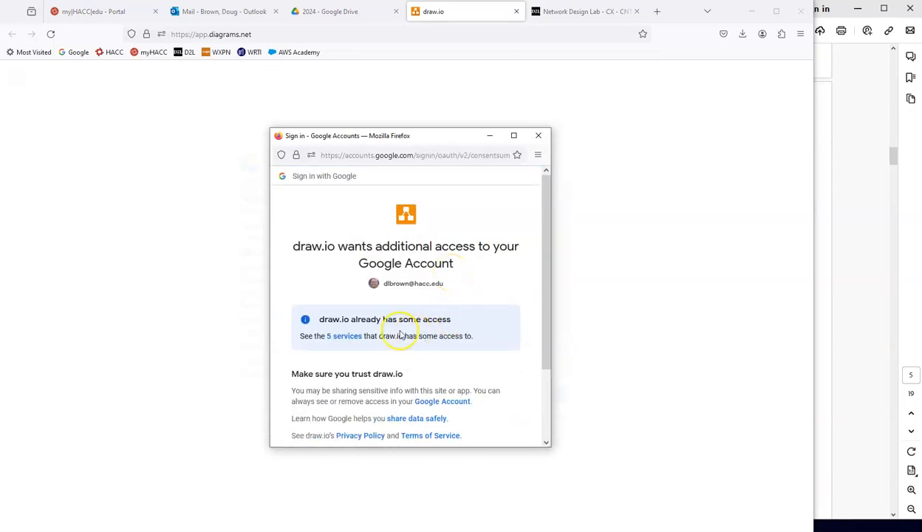
{"action": "scroll", "coordinate": [458, 317], "scroll_direction": "down", "scroll_amount": 3}
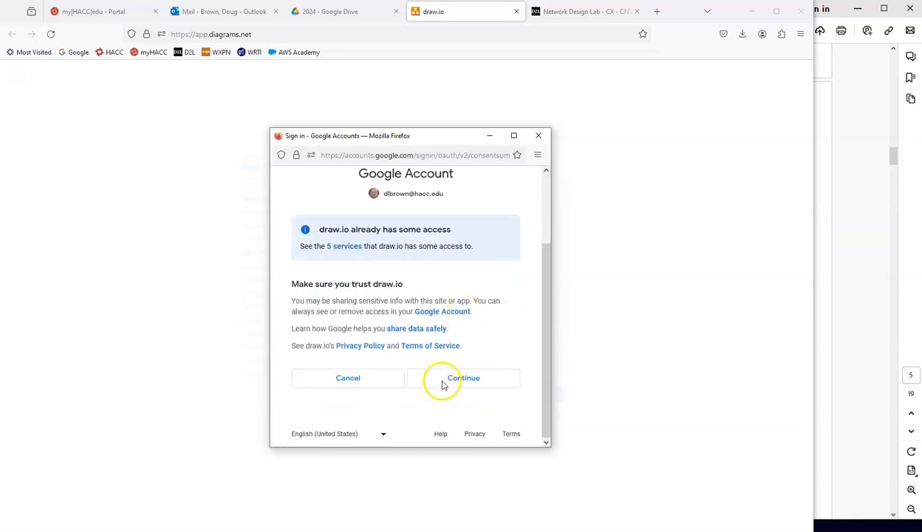
{"action": "left_click", "coordinate": [467, 379]}
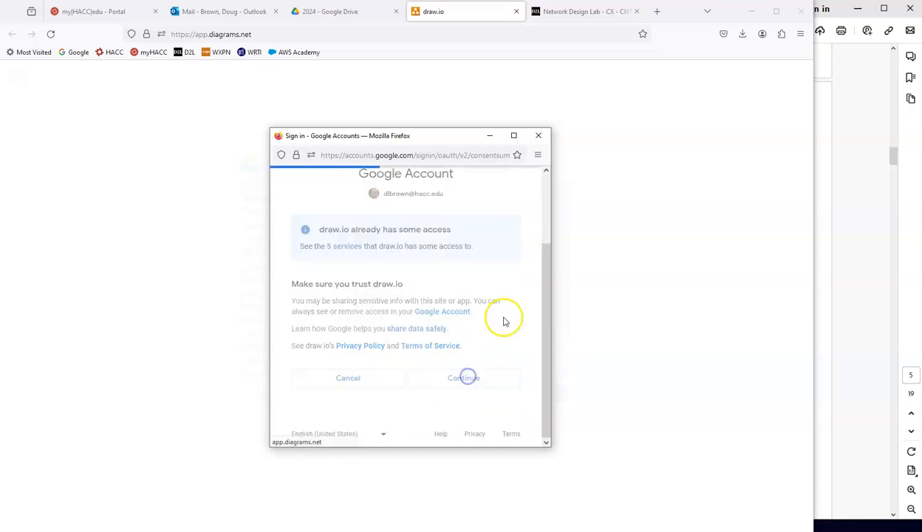
{"action": "left_click", "coordinate": [414, 254]}
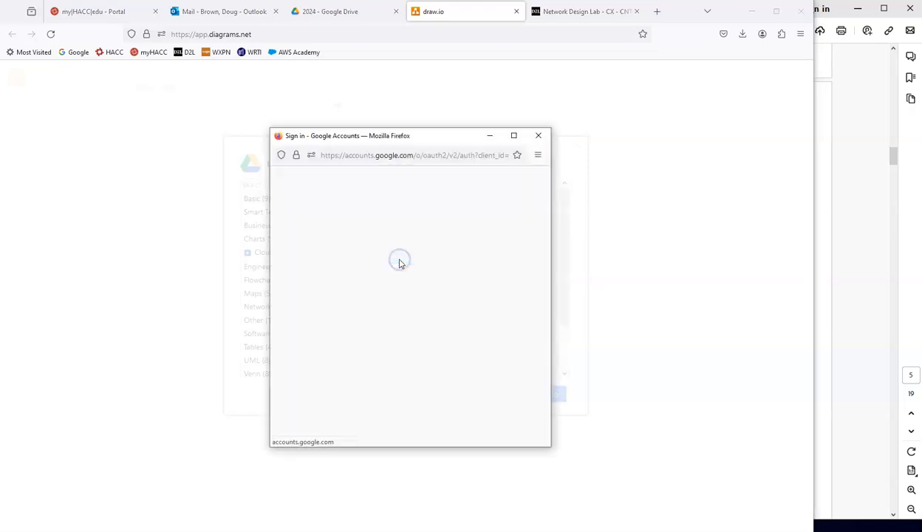
{"action": "left_click", "coordinate": [366, 327]}
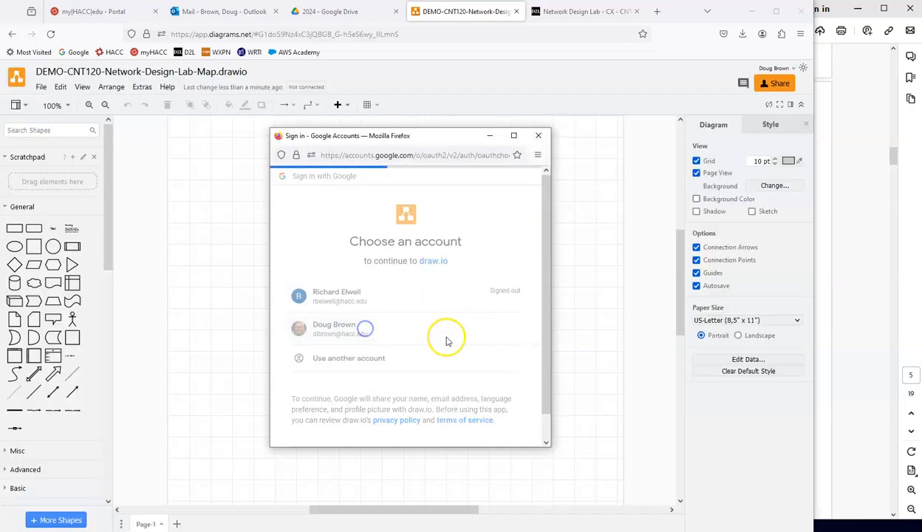
{"action": "scroll", "coordinate": [478, 314], "scroll_direction": "down", "scroll_amount": 3}
{"action": "left_click", "coordinate": [469, 378]}
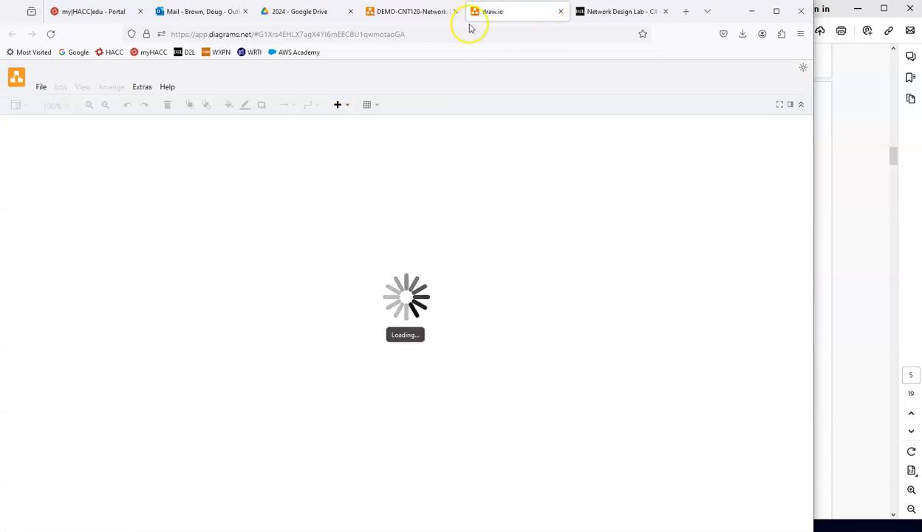
{"action": "left_click", "coordinate": [561, 11]}
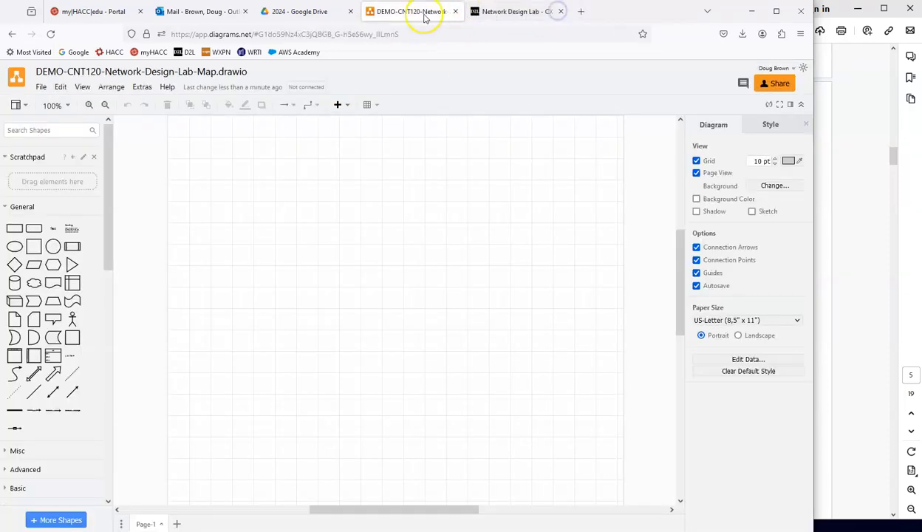
Step: Search the shapes for "cisco cloud" and place the solid blue cloud near the page's upper-left corner
{"action": "left_click", "coordinate": [32, 130]}
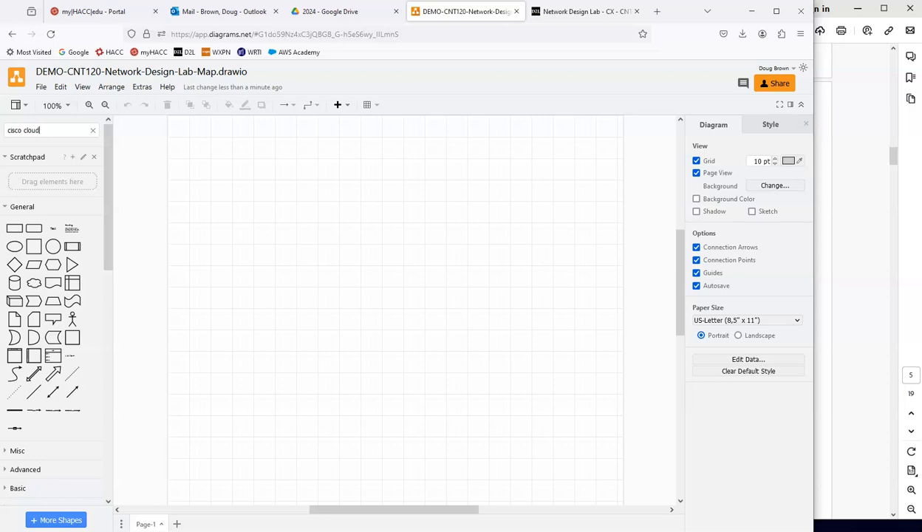
{"action": "key", "text": "Return"}
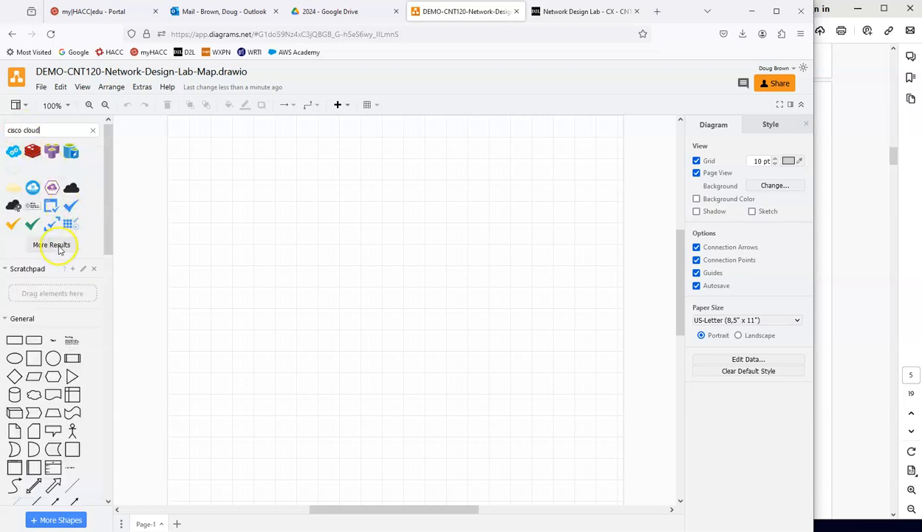
{"action": "left_click", "coordinate": [59, 249]}
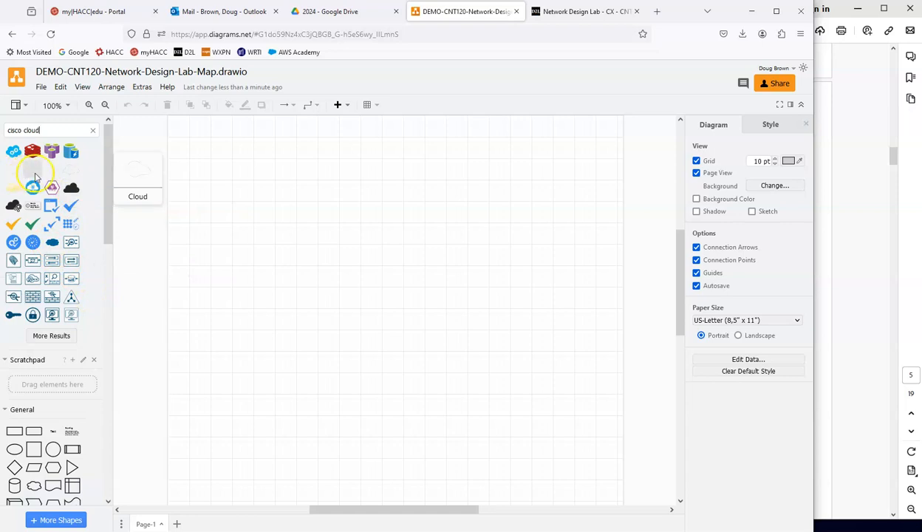
{"action": "left_click_drag", "start_coordinate": [52, 242], "coordinate": [246, 173]}
Step: Label the cloud shape ISP and shrink it slightly from its lower-right corner
{"action": "double_click", "coordinate": [249, 173]}
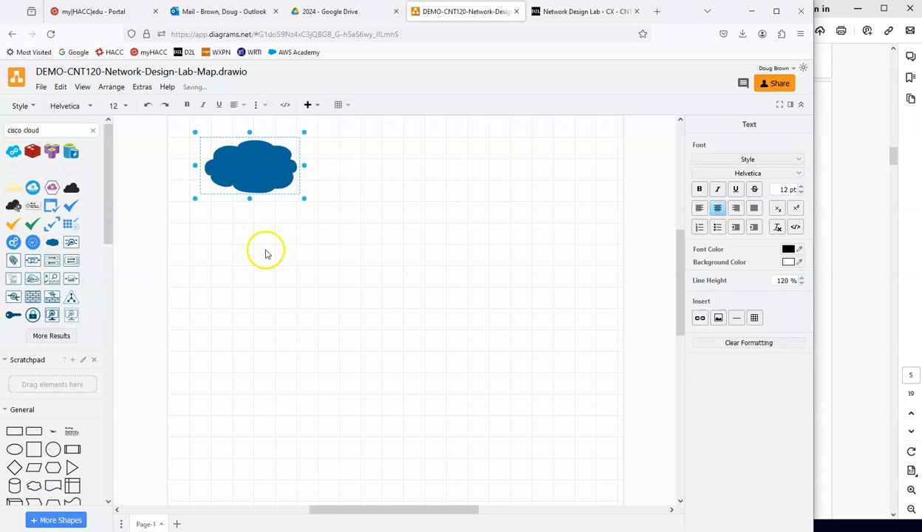
{"action": "left_click", "coordinate": [307, 319]}
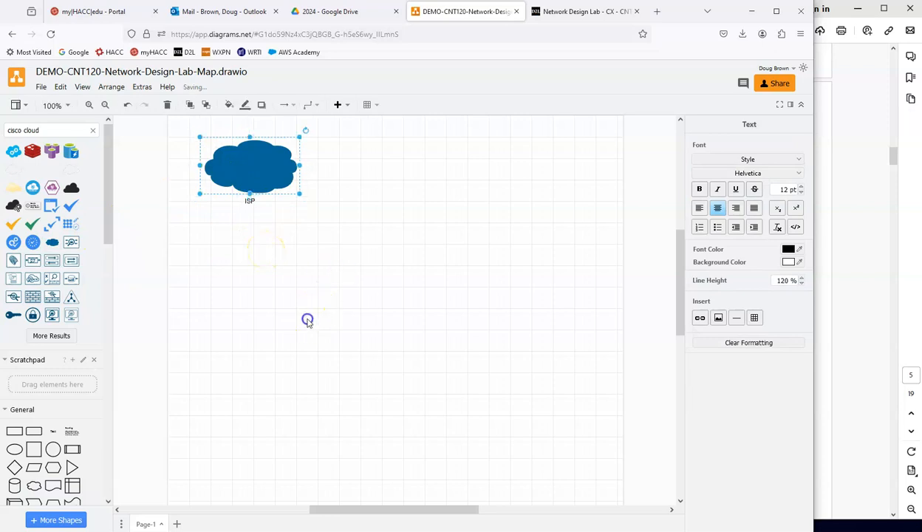
{"action": "left_click", "coordinate": [275, 170]}
{"action": "left_click_drag", "start_coordinate": [299, 196], "coordinate": [280, 186]}
{"action": "left_click", "coordinate": [284, 227]}
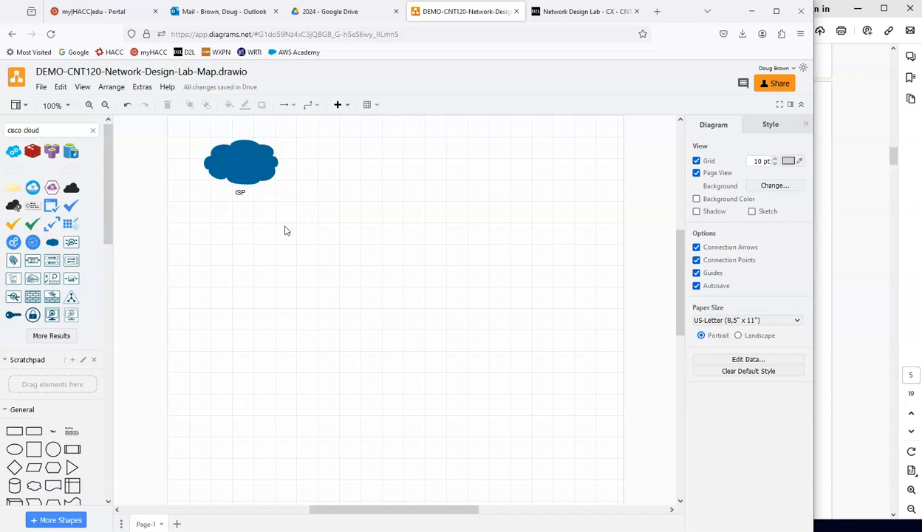
Step: Search the shapes for "cisco router" with more results and place a blue router below and to the right of the ISP cloud
{"action": "left_click", "coordinate": [61, 130]}
{"action": "key", "text": "BackSpace"}
{"action": "key", "text": "BackSpace"}
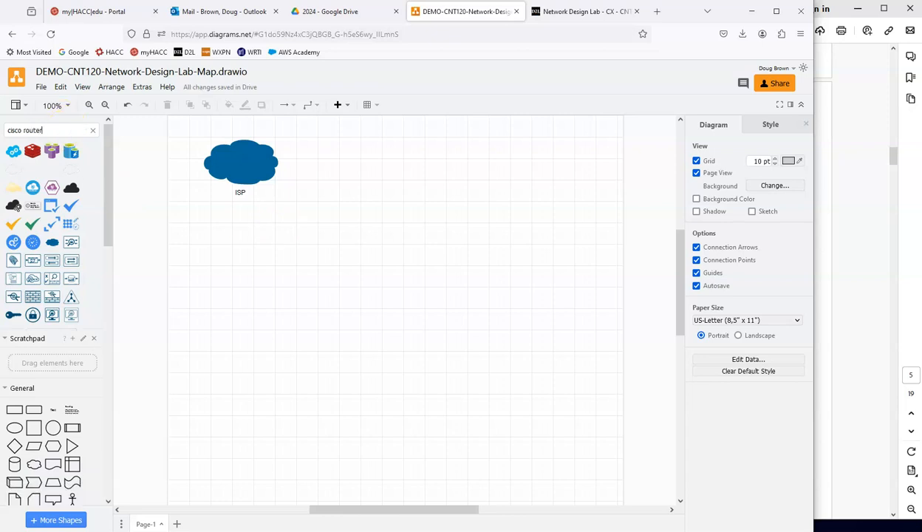
{"action": "key", "text": "Return"}
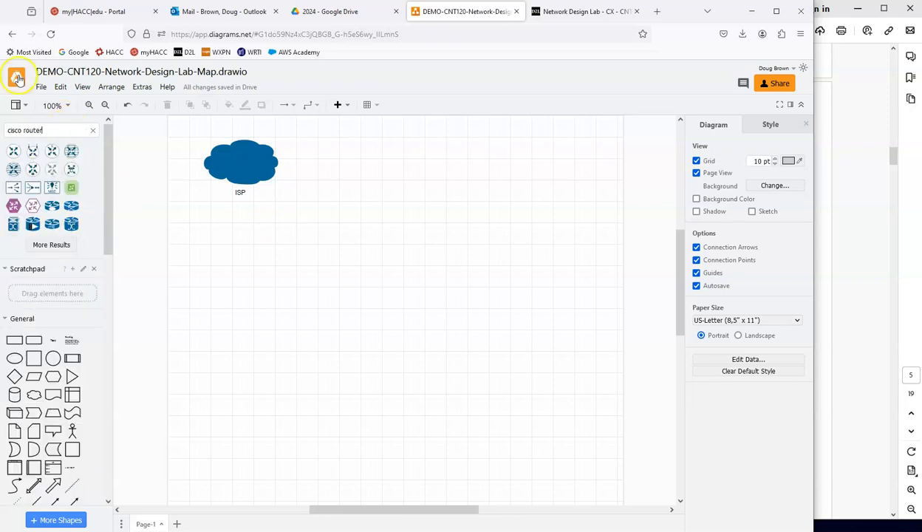
{"action": "left_click", "coordinate": [51, 245]}
{"action": "left_click_drag", "start_coordinate": [74, 278], "coordinate": [349, 226]}
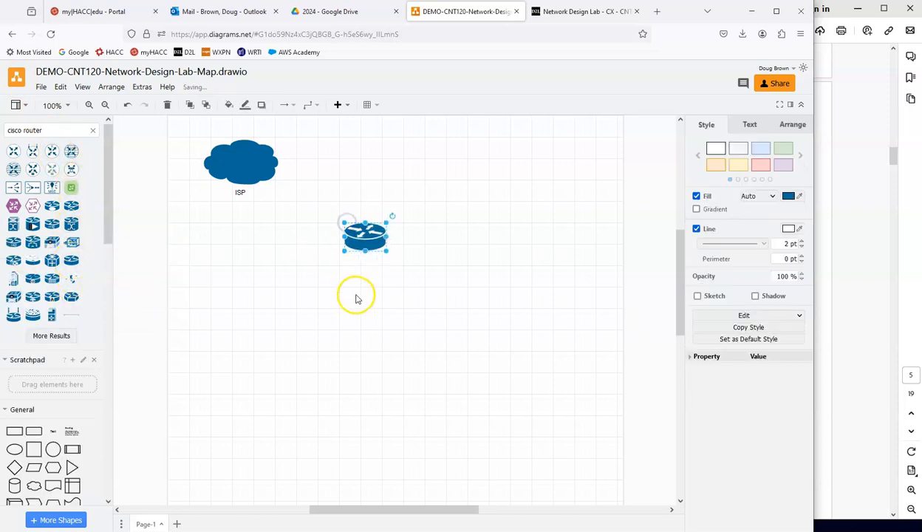
Step: Switch to the lab PDF and examine the DHCP and VoIP phone server requirements in the Servers section of the Needs Analysis
{"action": "left_click", "coordinate": [875, 224]}
{"action": "scroll", "coordinate": [798, 259], "scroll_direction": "up", "scroll_amount": 3}
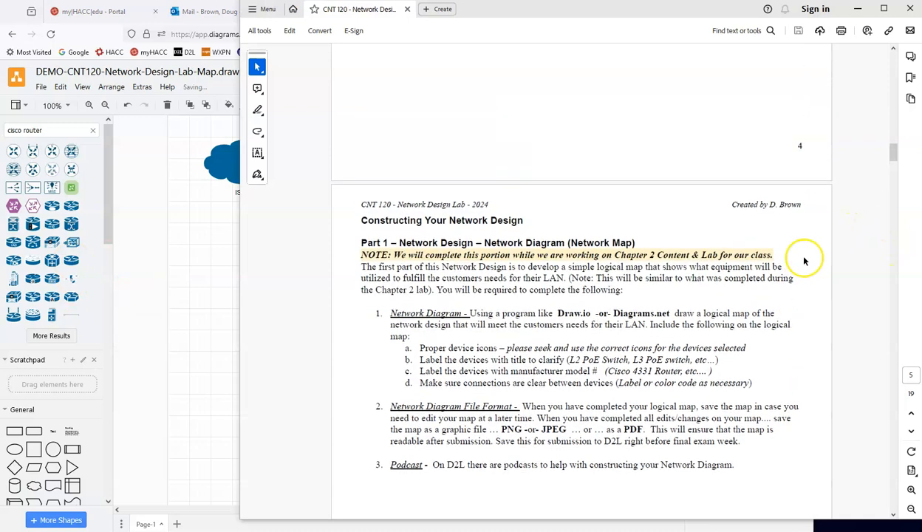
{"action": "left_click_drag", "start_coordinate": [894, 153], "coordinate": [903, 76]}
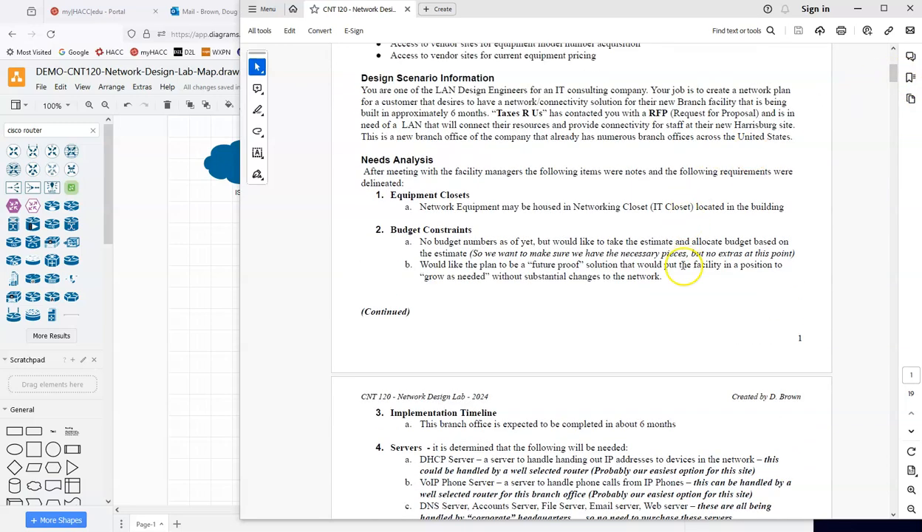
{"action": "scroll", "coordinate": [686, 262], "scroll_direction": "down", "scroll_amount": 2}
{"action": "scroll", "coordinate": [683, 271], "scroll_direction": "down", "scroll_amount": 6}
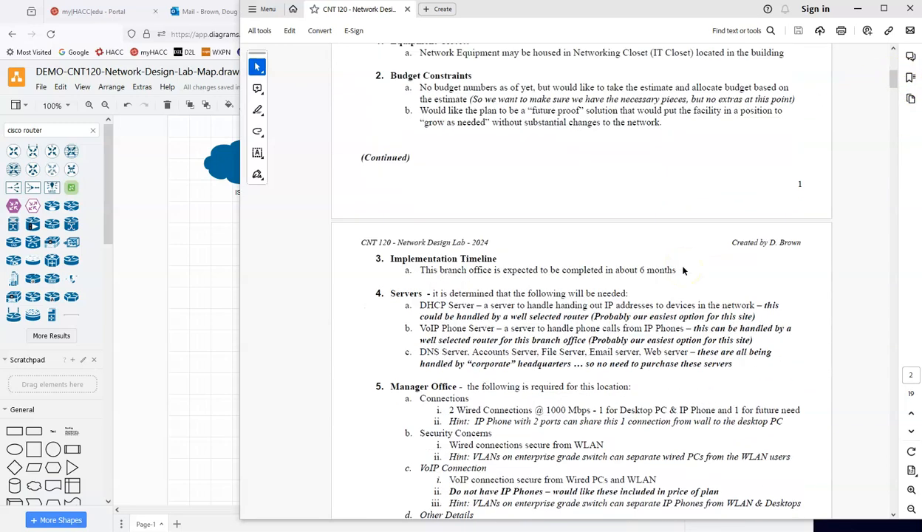
{"action": "scroll", "coordinate": [683, 266], "scroll_direction": "down", "scroll_amount": 2}
{"action": "scroll", "coordinate": [659, 261], "scroll_direction": "up", "scroll_amount": 1}
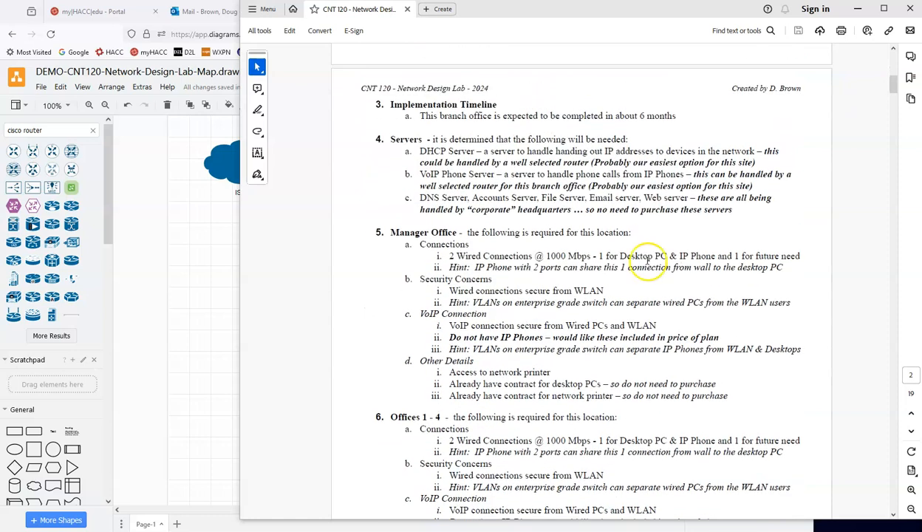
{"action": "triple_click", "coordinate": [418, 151]}
{"action": "left_click_drag", "start_coordinate": [418, 152], "coordinate": [500, 150]}
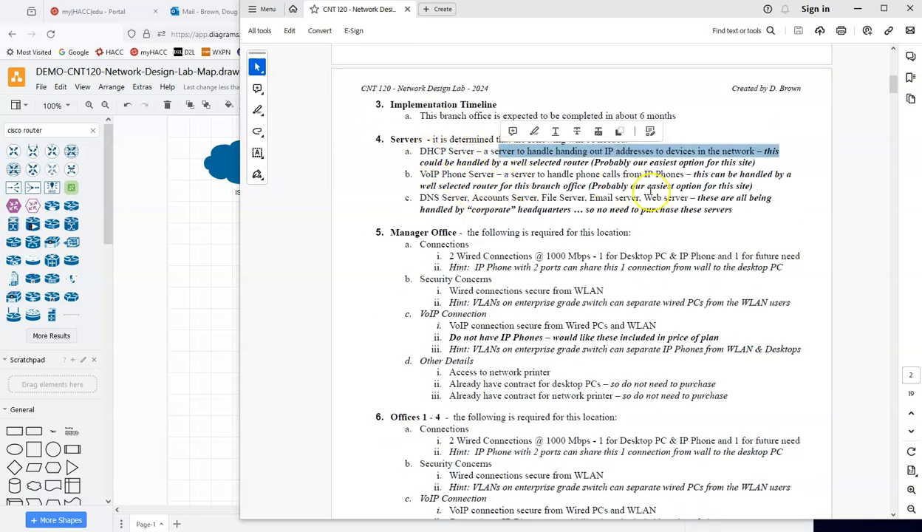
{"action": "left_click_drag", "start_coordinate": [753, 185], "coordinate": [411, 157]}
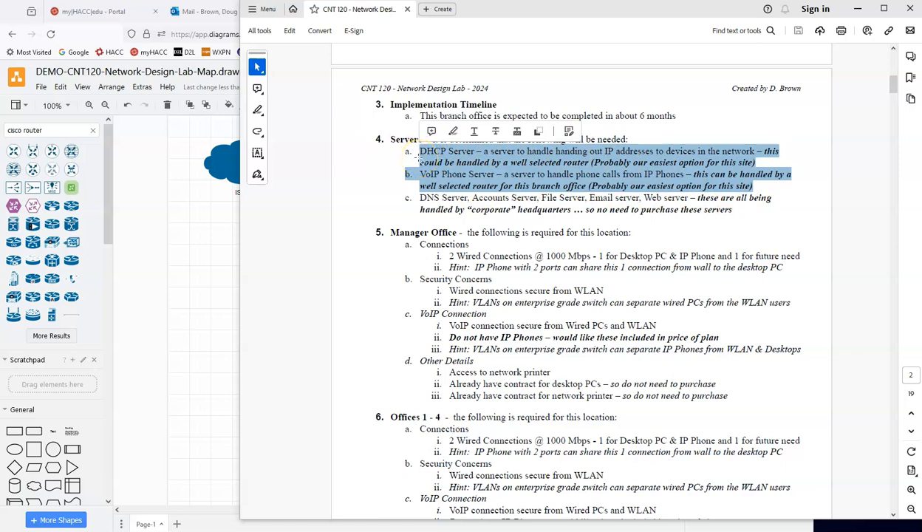
Step: Back in the draw.io diagram, connect the router to the ISP cloud with a straight connector whose line end is None
{"action": "left_click", "coordinate": [206, 236]}
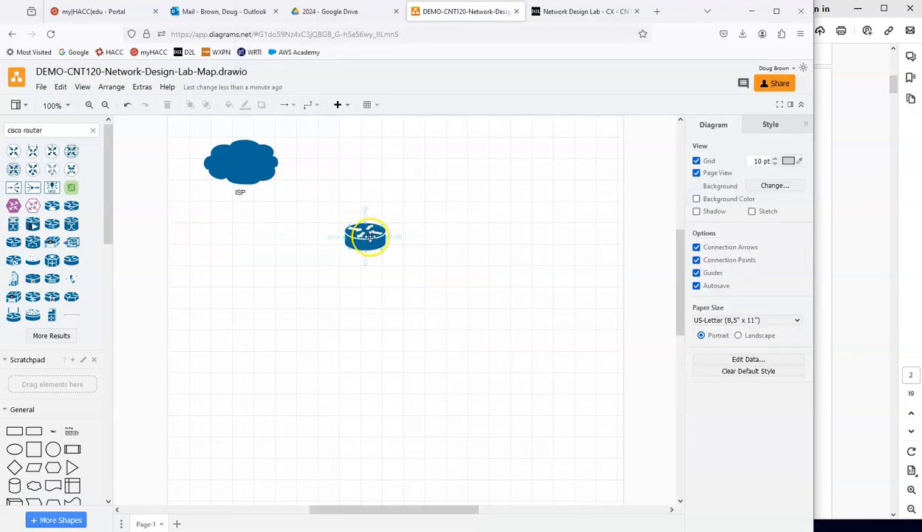
{"action": "left_click_drag", "start_coordinate": [365, 210], "coordinate": [262, 177]}
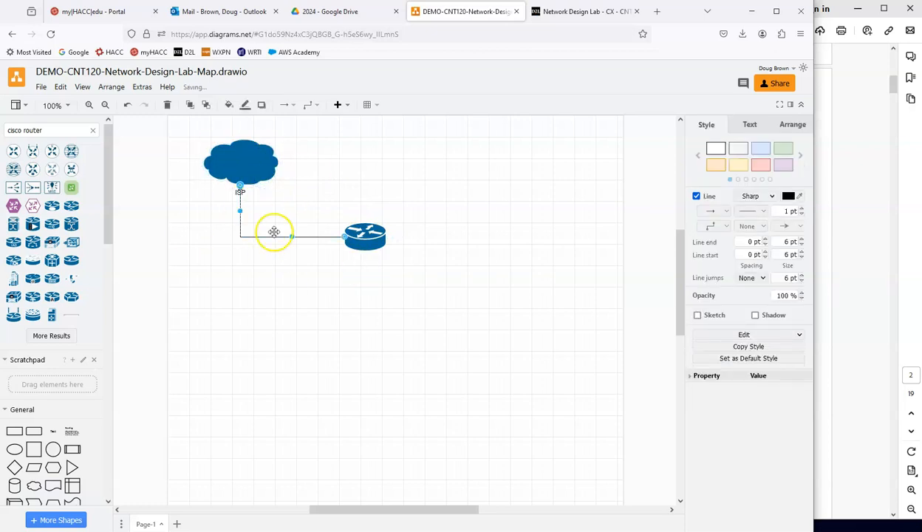
{"action": "left_click", "coordinate": [710, 226]}
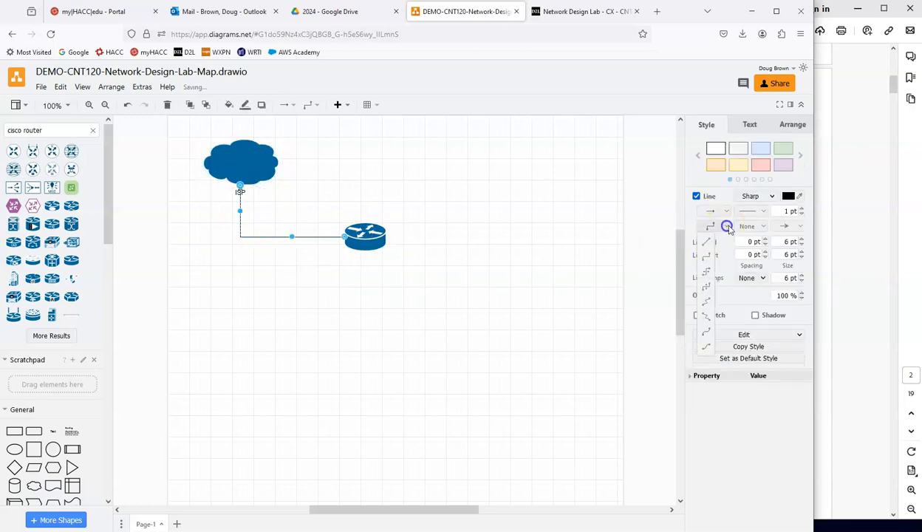
{"action": "left_click", "coordinate": [707, 242]}
{"action": "left_click", "coordinate": [789, 226]}
{"action": "left_click", "coordinate": [782, 241]}
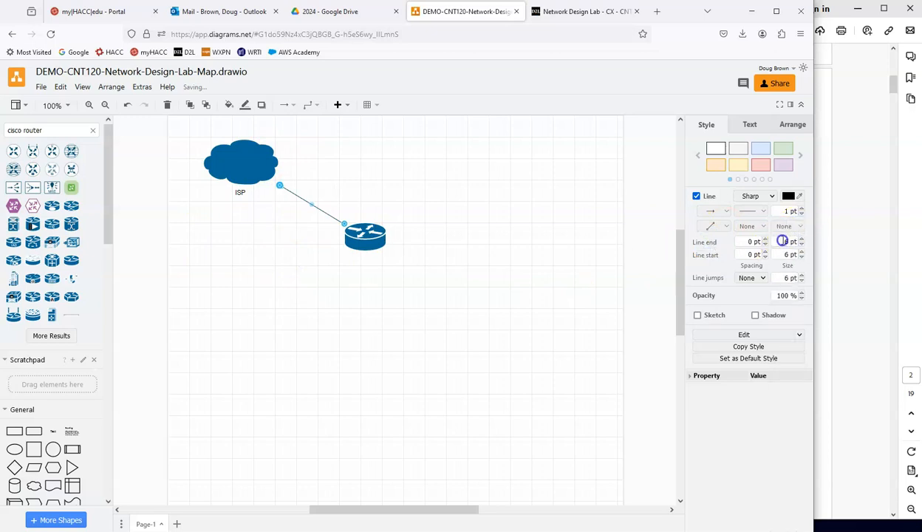
Step: Make the straight connector's style the default and label the router "Router" with "DHCP, VoIP, Firewall" on a second line
{"action": "left_click", "coordinate": [749, 361]}
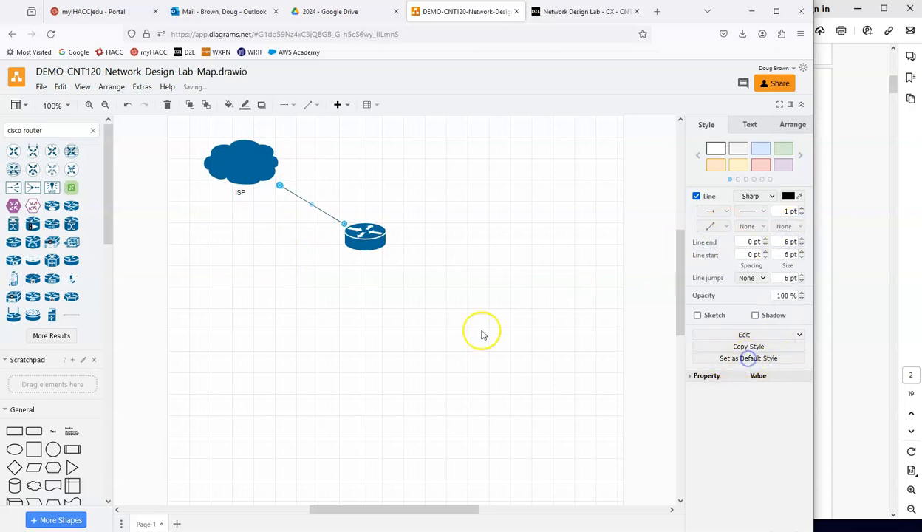
{"action": "left_click", "coordinate": [379, 286]}
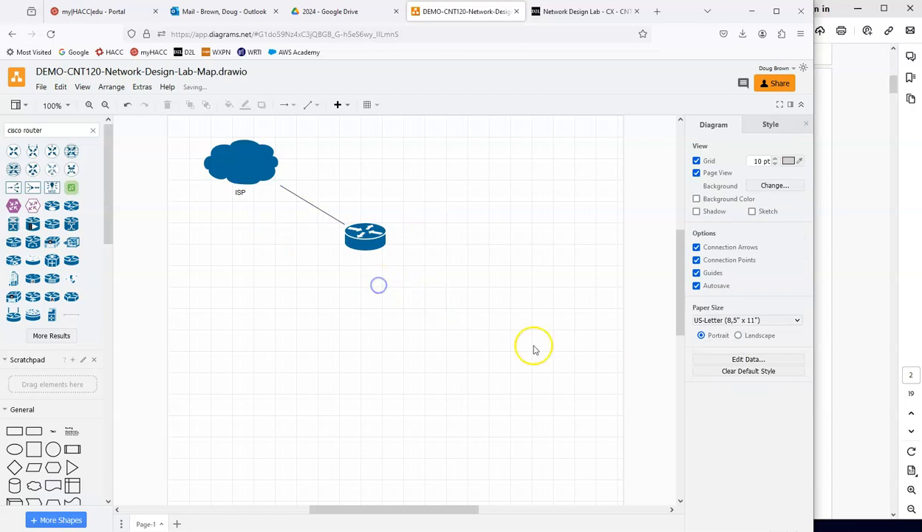
{"action": "double_click", "coordinate": [366, 248]}
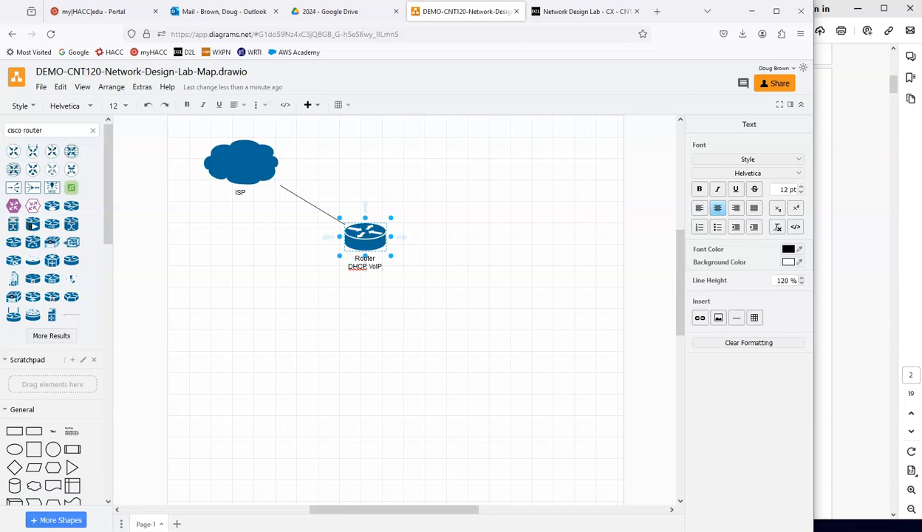
{"action": "type", "text": "Firewall"}
{"action": "left_click", "coordinate": [411, 277]}
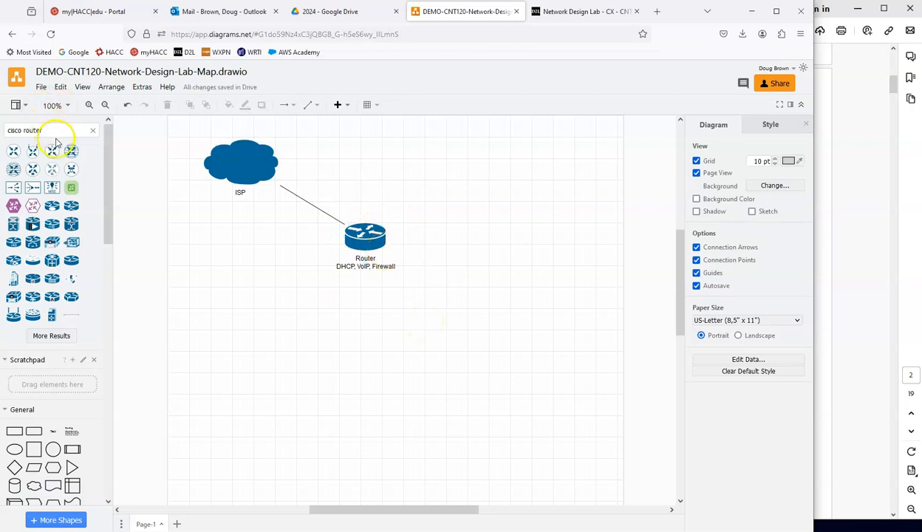
Step: Search the shapes for "cisco switch" and expand the results until the Workgroup Switch is listed
{"action": "key", "text": "BackSpace"}
{"action": "key", "text": "BackSpace"}
{"action": "key", "text": "BackSpace"}
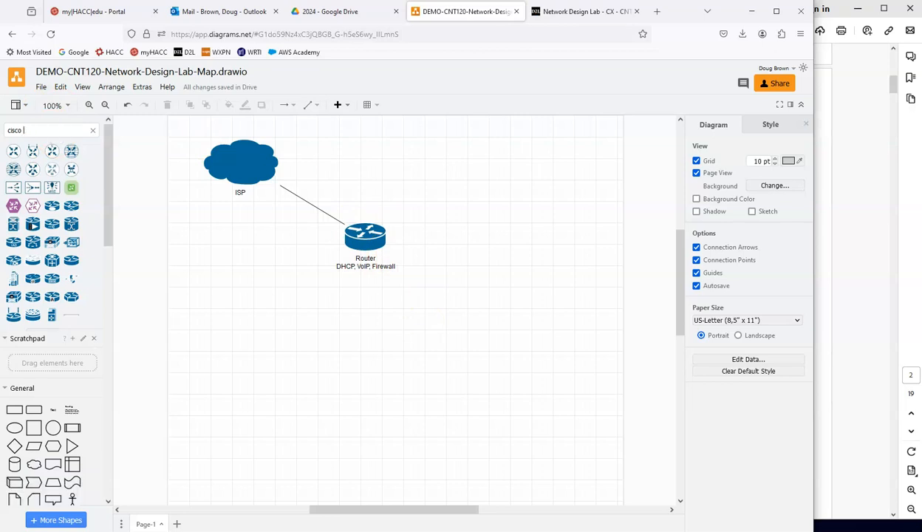
{"action": "key", "text": "Return"}
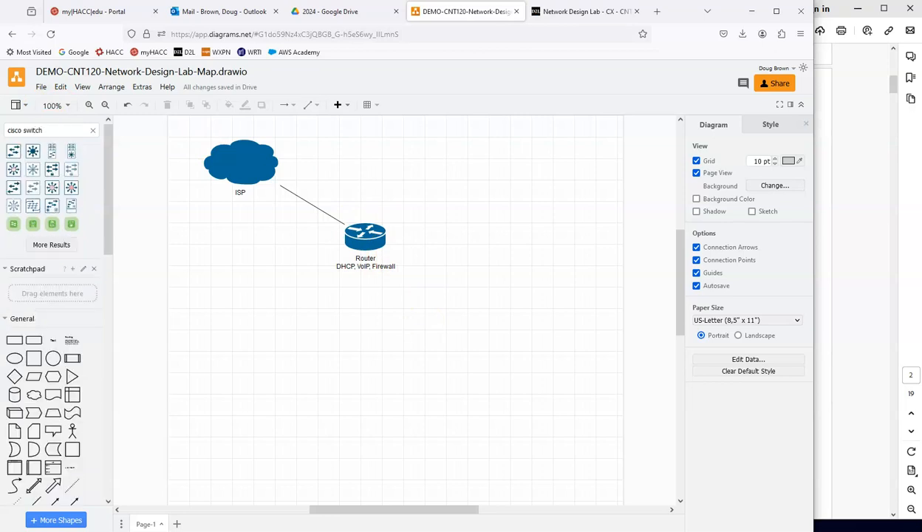
{"action": "left_click", "coordinate": [48, 246]}
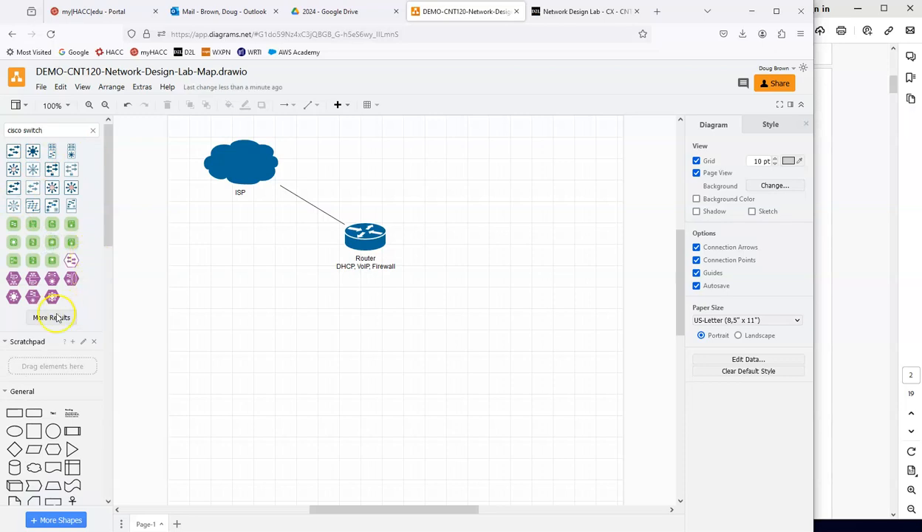
{"action": "scroll", "coordinate": [90, 295], "scroll_direction": "down", "scroll_amount": 1}
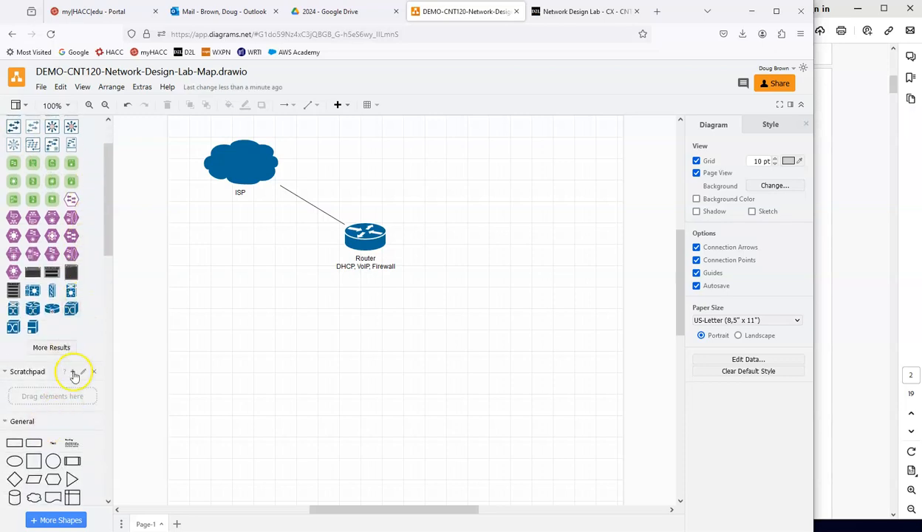
{"action": "left_click", "coordinate": [53, 349]}
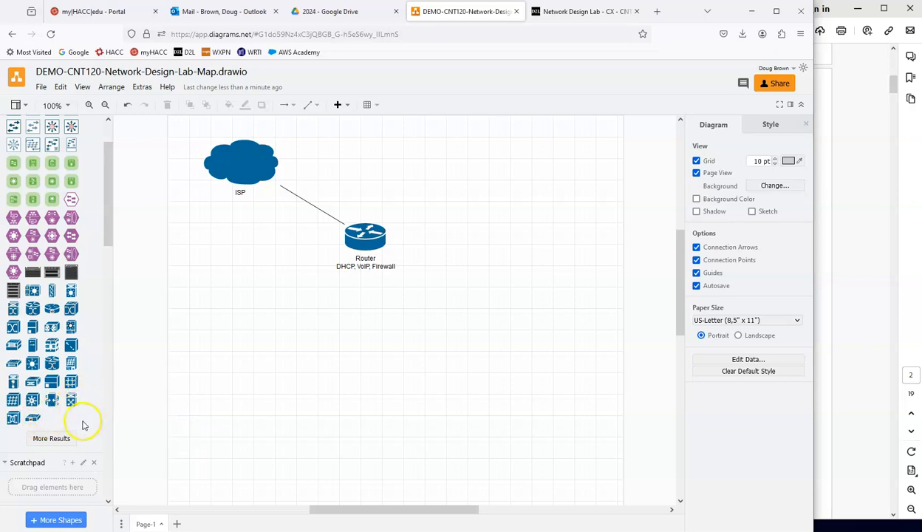
{"action": "left_click", "coordinate": [64, 439]}
{"action": "scroll", "coordinate": [68, 391], "scroll_direction": "down", "scroll_amount": 2}
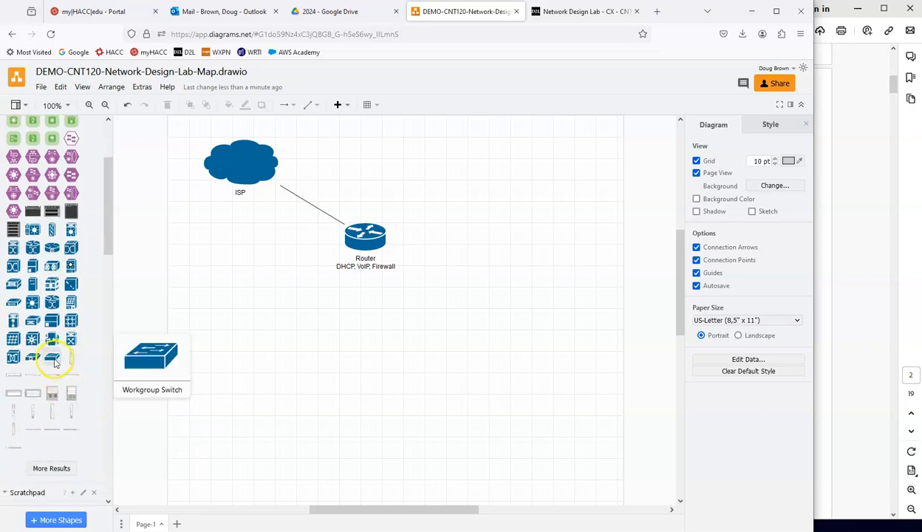
Step: Place a Workgroup Switch below the router, connected to it by a straight line and labelled "Switch"
{"action": "left_click_drag", "start_coordinate": [52, 361], "coordinate": [365, 249]}
{"action": "double_click", "coordinate": [369, 354]}
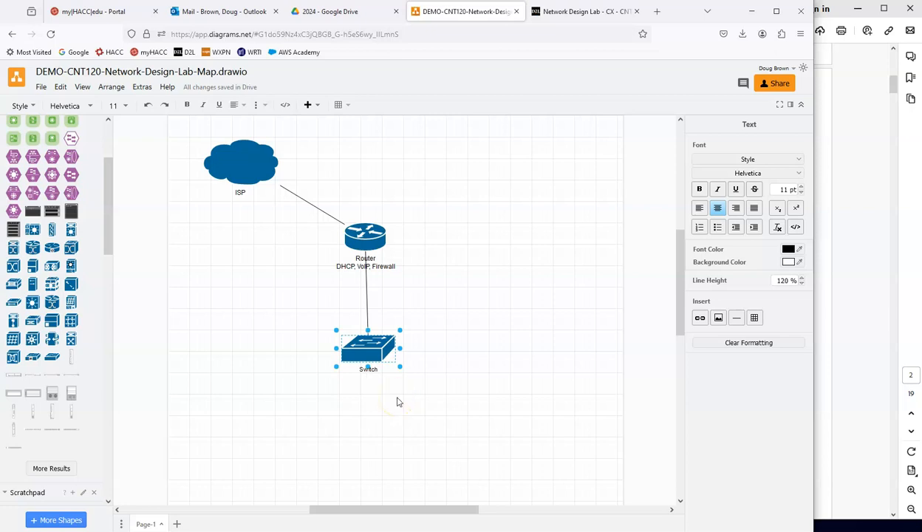
Step: Switch to the lab PDF and examine the required connections for the offices, printer room, meeting room and WLAN
{"action": "left_click", "coordinate": [849, 244]}
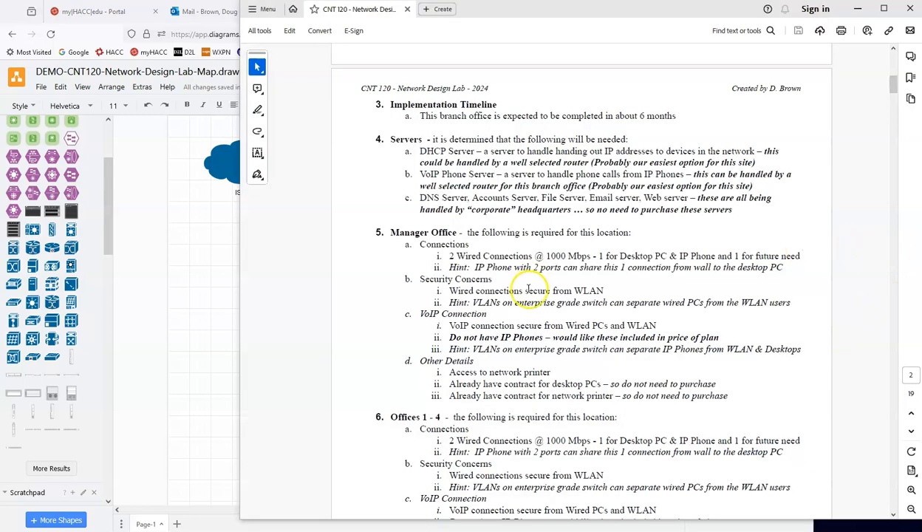
{"action": "scroll", "coordinate": [528, 288], "scroll_direction": "up", "scroll_amount": 7}
{"action": "scroll", "coordinate": [541, 294], "scroll_direction": "down", "scroll_amount": 4}
{"action": "scroll", "coordinate": [543, 293], "scroll_direction": "down", "scroll_amount": 5}
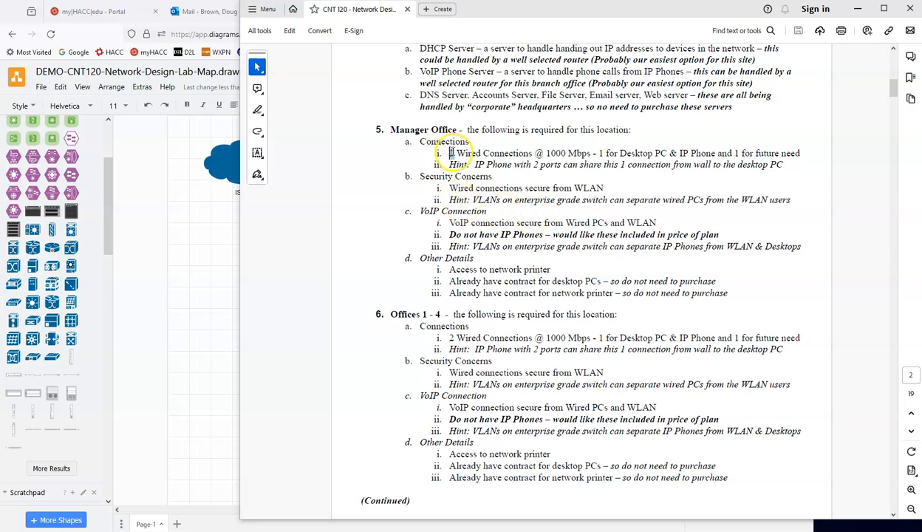
{"action": "left_click_drag", "start_coordinate": [449, 153], "coordinate": [521, 153]}
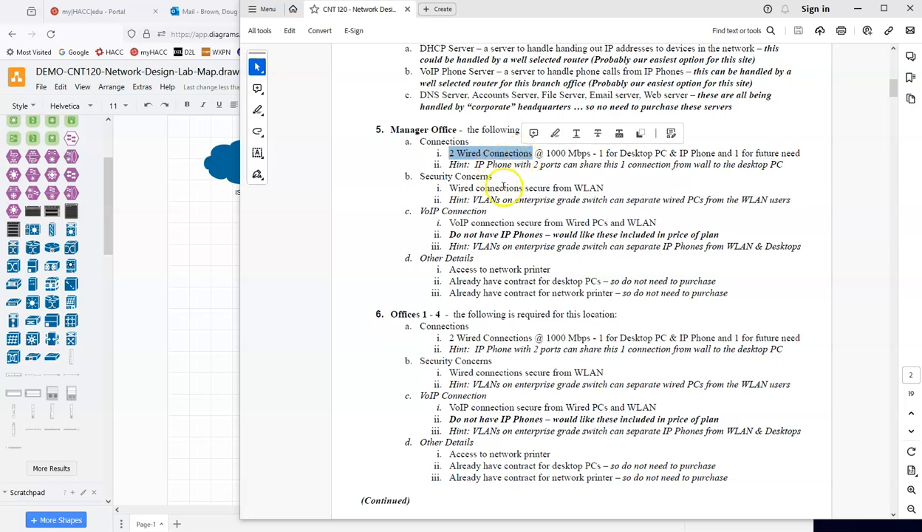
{"action": "scroll", "coordinate": [504, 188], "scroll_direction": "down", "scroll_amount": 3}
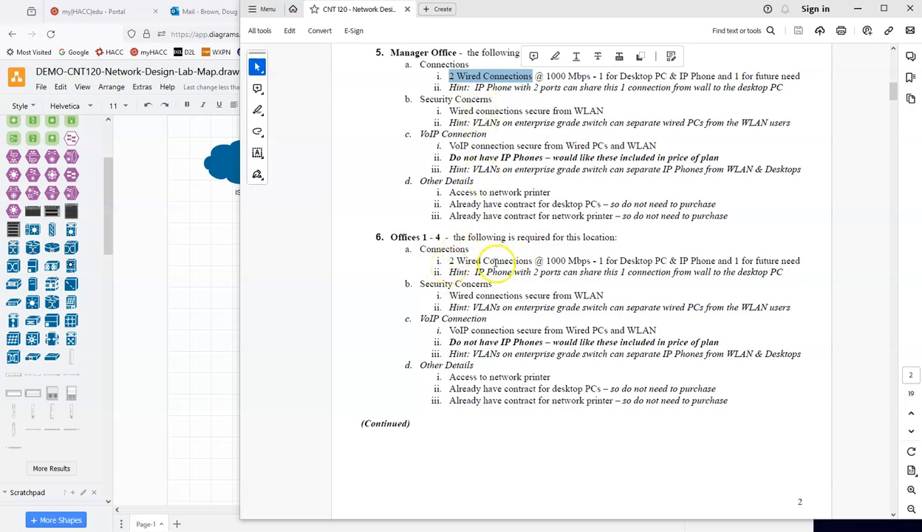
{"action": "scroll", "coordinate": [495, 262], "scroll_direction": "down", "scroll_amount": 15}
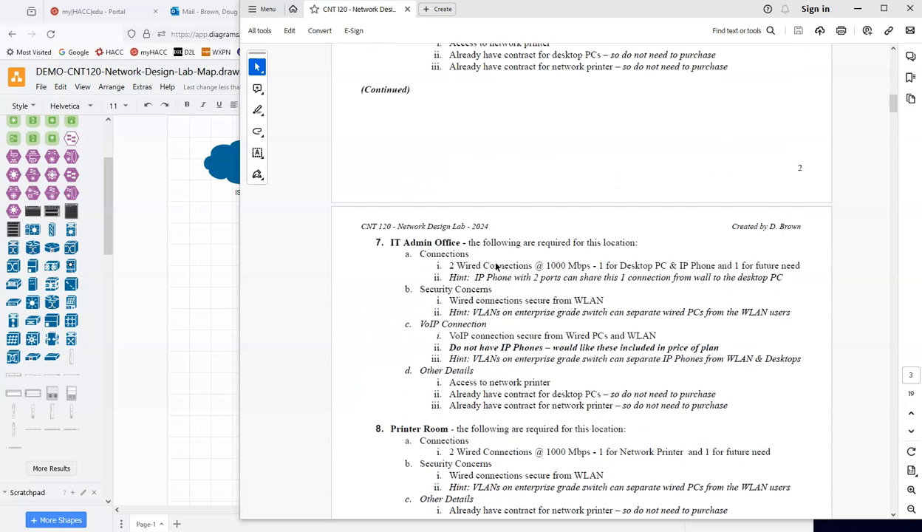
{"action": "scroll", "coordinate": [473, 222], "scroll_direction": "down", "scroll_amount": 6}
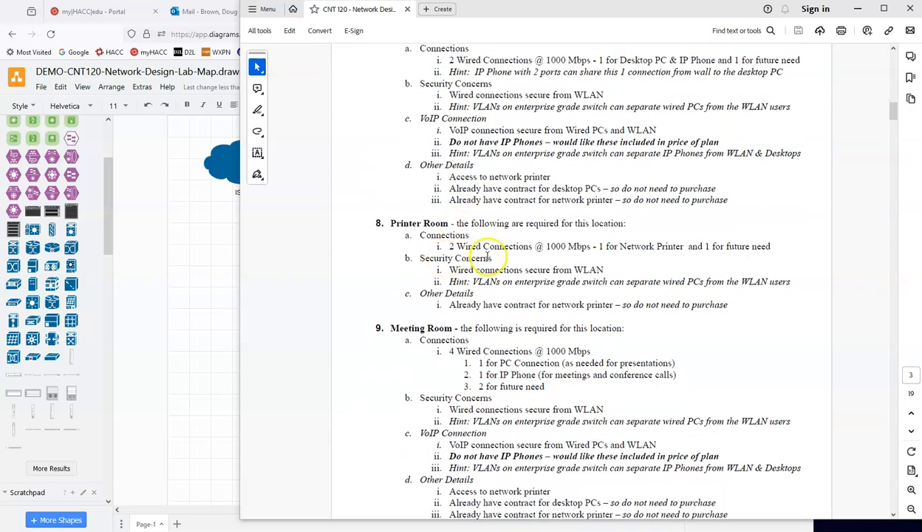
{"action": "scroll", "coordinate": [486, 257], "scroll_direction": "down", "scroll_amount": 2}
{"action": "scroll", "coordinate": [487, 257], "scroll_direction": "down", "scroll_amount": 4}
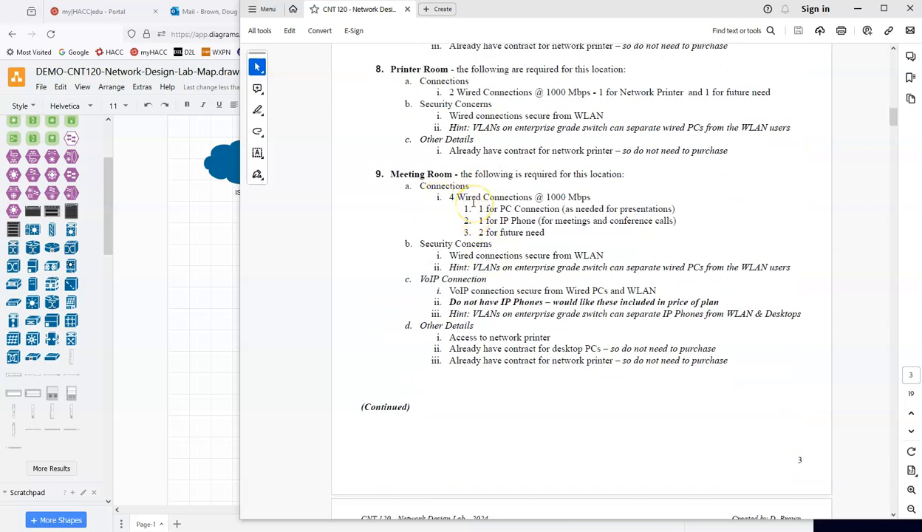
{"action": "scroll", "coordinate": [473, 203], "scroll_direction": "down", "scroll_amount": 12}
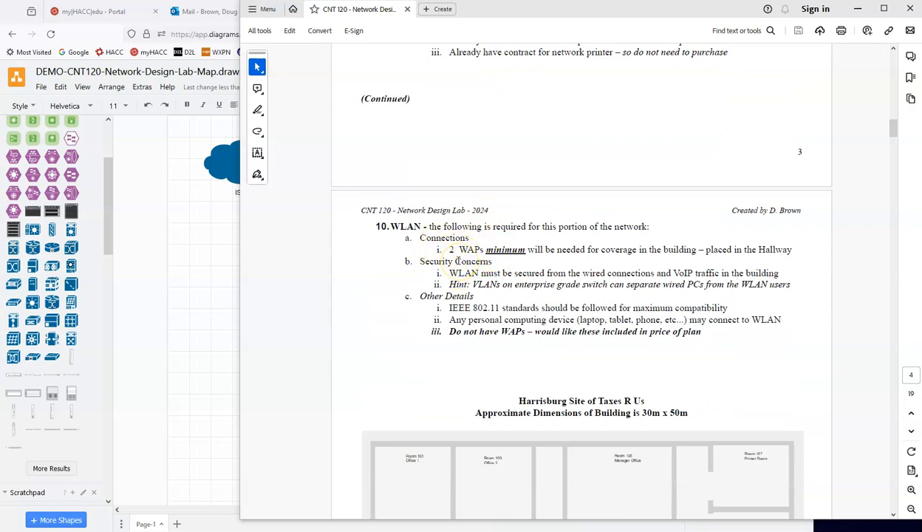
Step: Back in the draw.io diagram, add "20 Devices - 24 Port Switch" under the switch's label and align the switch vertically beneath the router
{"action": "left_click", "coordinate": [232, 274]}
{"action": "double_click", "coordinate": [363, 350]}
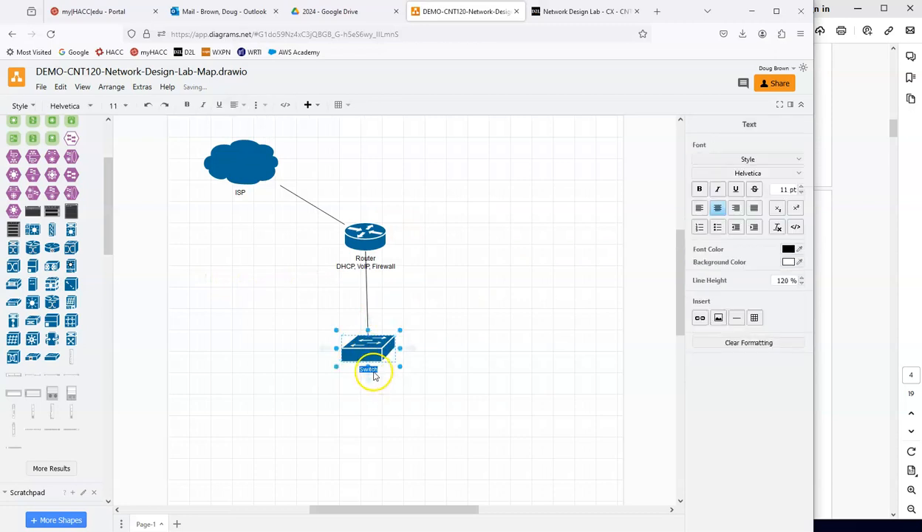
{"action": "left_click", "coordinate": [379, 374]}
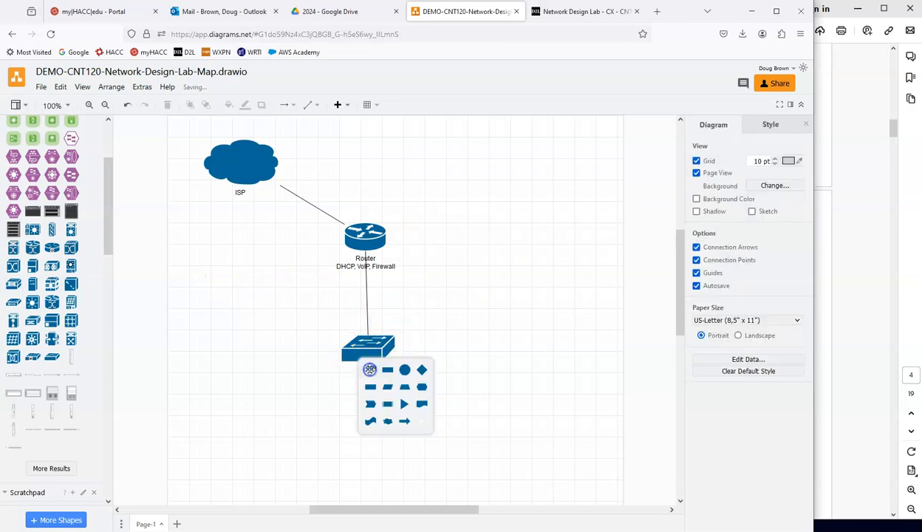
{"action": "left_click", "coordinate": [368, 379]}
{"action": "key", "text": "Delete"}
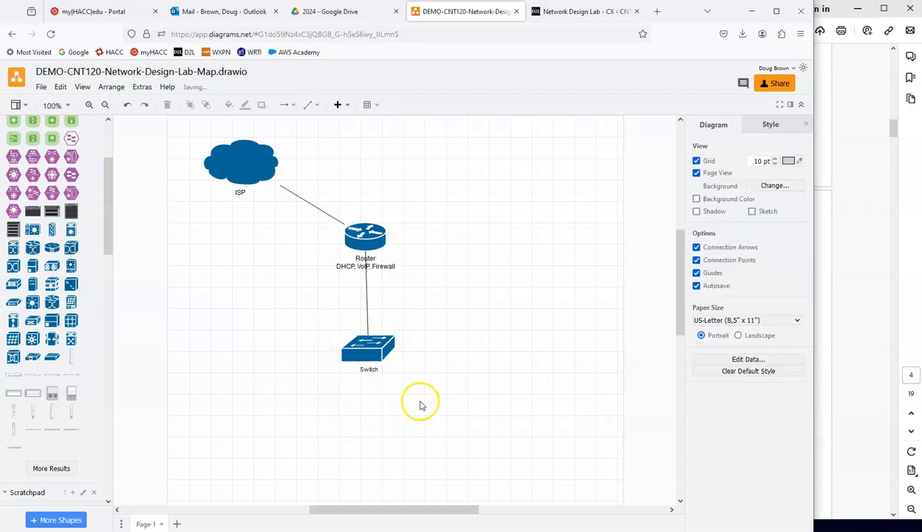
{"action": "double_click", "coordinate": [373, 370]}
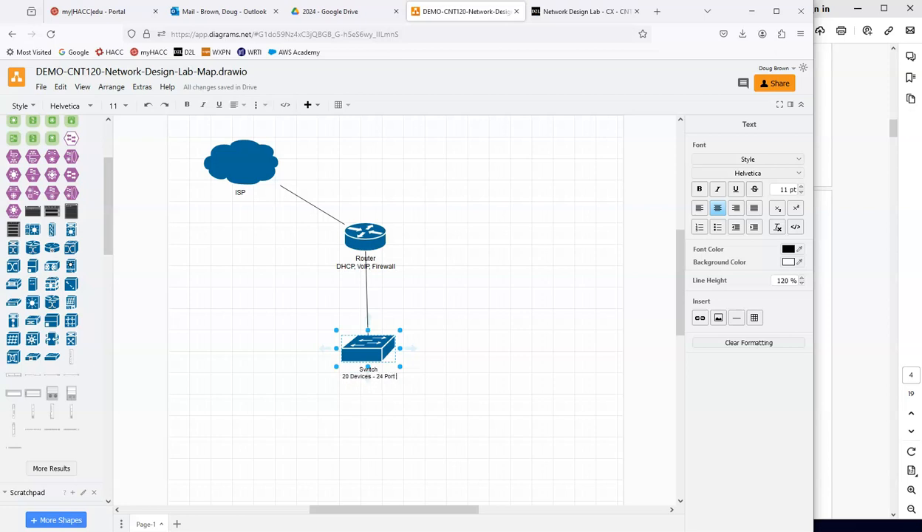
{"action": "left_click", "coordinate": [442, 400]}
{"action": "left_click_drag", "start_coordinate": [371, 352], "coordinate": [367, 353]}
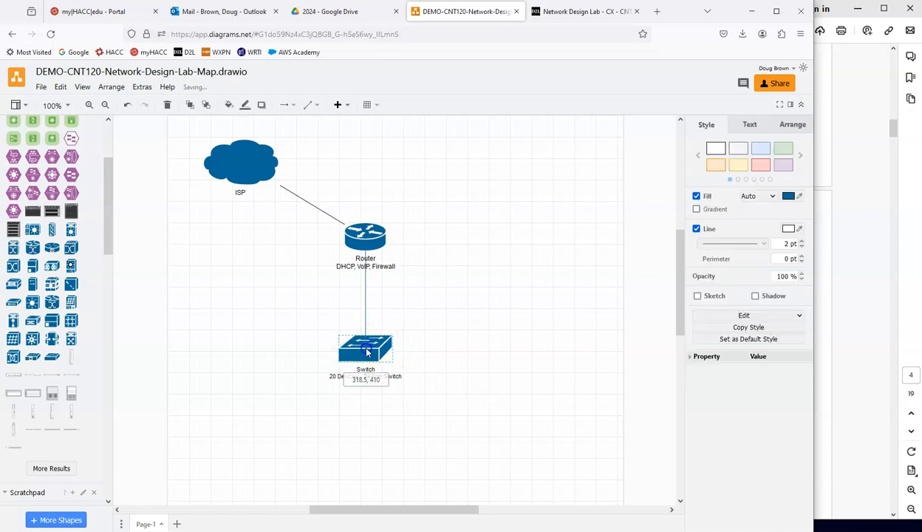
{"action": "left_click", "coordinate": [438, 322]}
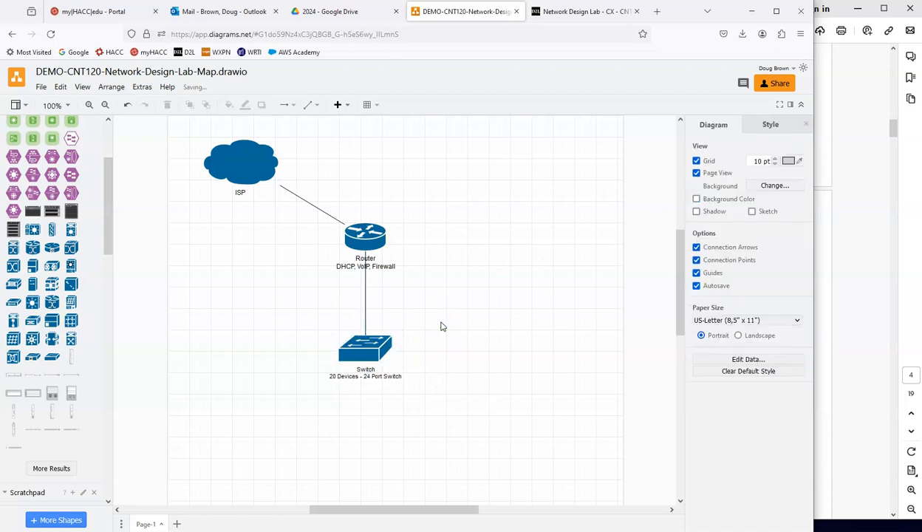
Step: Switch to the lab PDF and examine the building floor plan and the office requirements for PCs and IP phones
{"action": "left_click", "coordinate": [872, 301]}
{"action": "scroll", "coordinate": [868, 258], "scroll_direction": "up", "scroll_amount": 5}
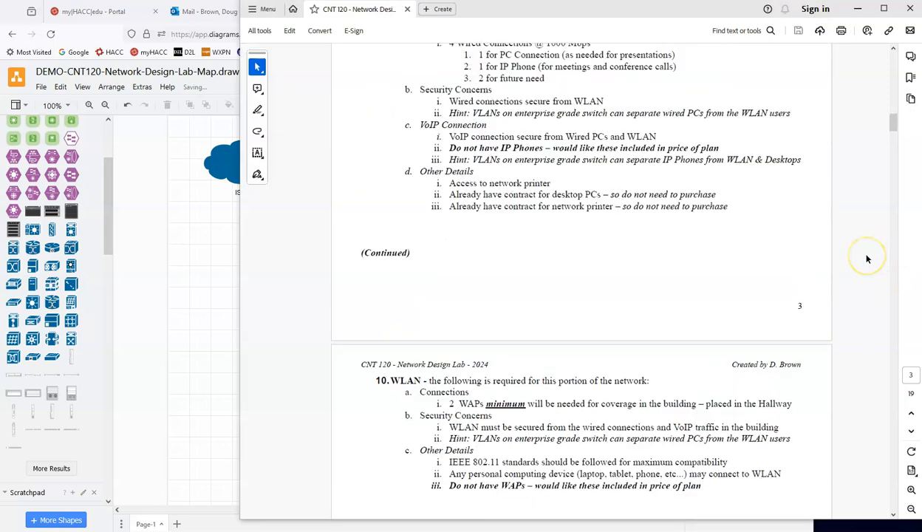
{"action": "scroll", "coordinate": [868, 265], "scroll_direction": "down", "scroll_amount": 3}
{"action": "scroll", "coordinate": [861, 274], "scroll_direction": "down", "scroll_amount": 5}
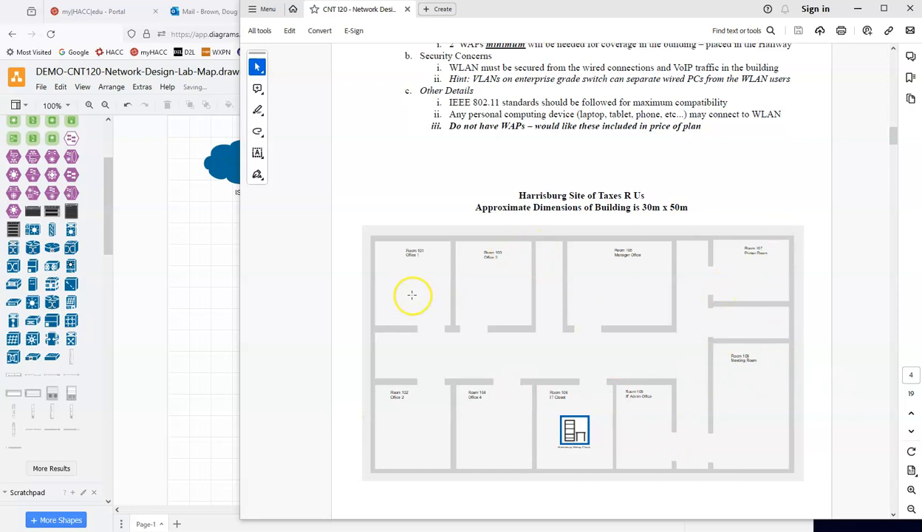
{"action": "scroll", "coordinate": [671, 201], "scroll_direction": "up", "scroll_amount": 15}
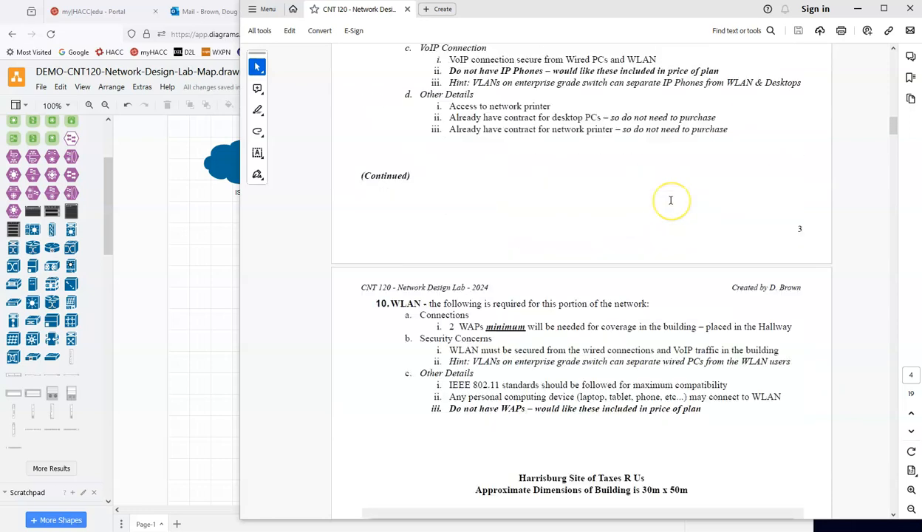
{"action": "scroll", "coordinate": [671, 201], "scroll_direction": "up", "scroll_amount": 5}
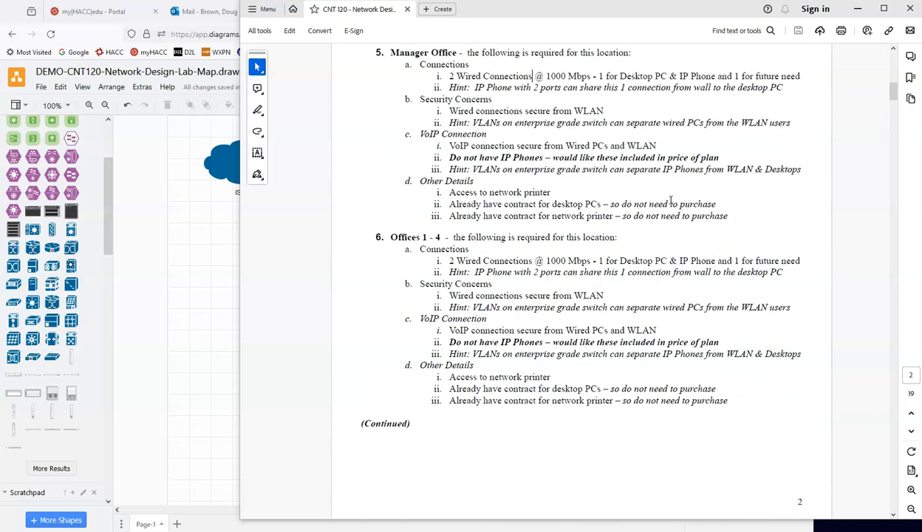
{"action": "scroll", "coordinate": [561, 189], "scroll_direction": "down", "scroll_amount": 2}
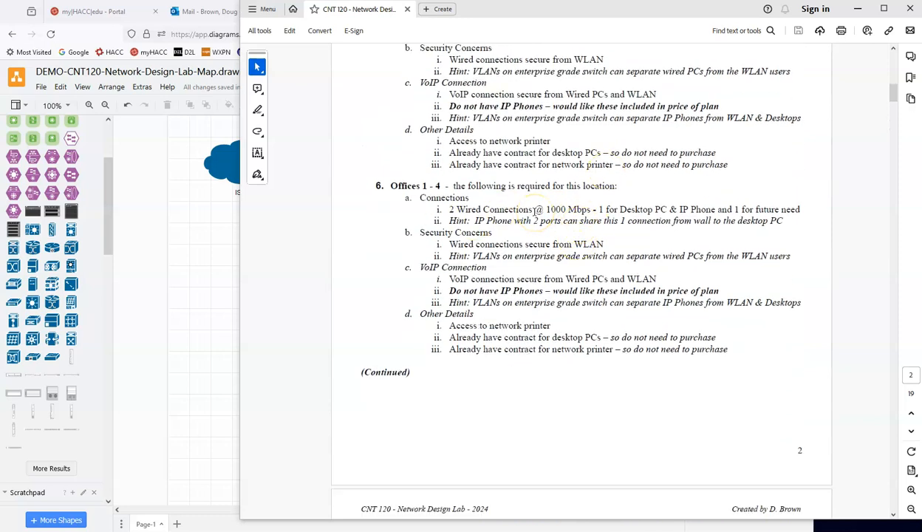
Step: Back in the draw.io diagram, search the shapes for "cisco pc" and place a desktop PC below and to the left of the switch
{"action": "left_click", "coordinate": [168, 311]}
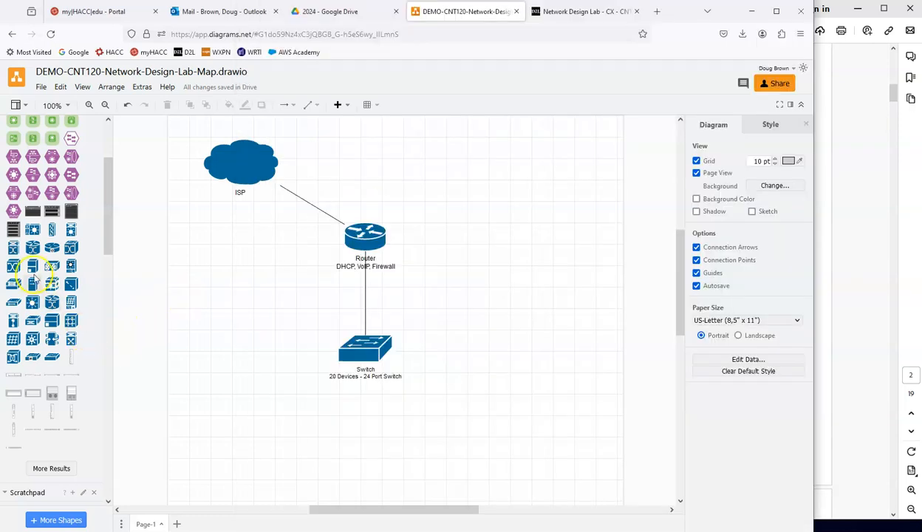
{"action": "scroll", "coordinate": [74, 148], "scroll_direction": "up", "scroll_amount": 3}
{"action": "left_click", "coordinate": [62, 129]}
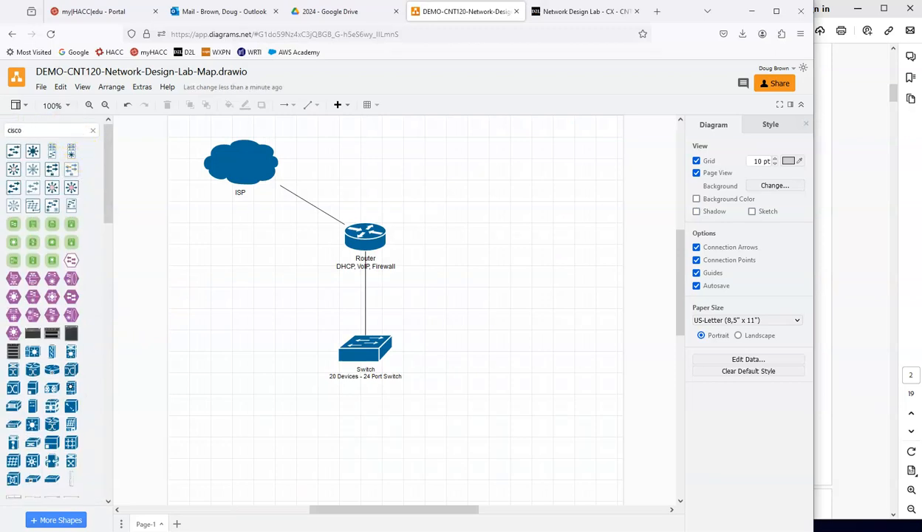
{"action": "type", "text": "pc"}
{"action": "key", "text": "Return"}
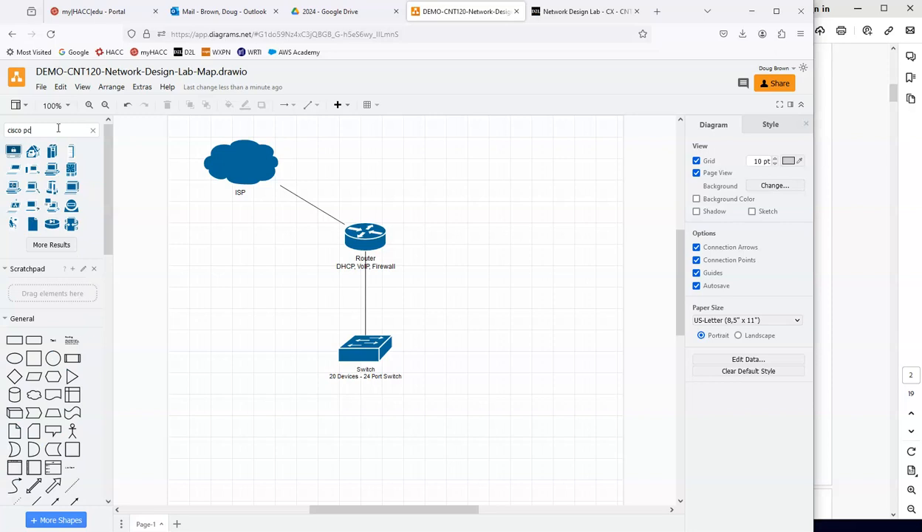
{"action": "left_click_drag", "start_coordinate": [13, 150], "coordinate": [264, 437]}
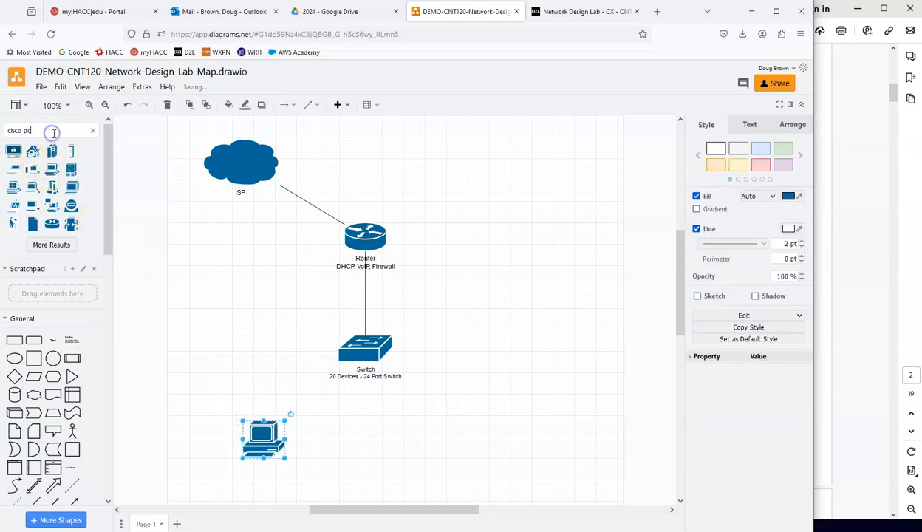
Step: Search the shapes for "cisco phone" and place an IP phone above the desktop PC
{"action": "key", "text": "BackSpace"}
{"action": "key", "text": "BackSpace"}
{"action": "type", "text": "phone"}
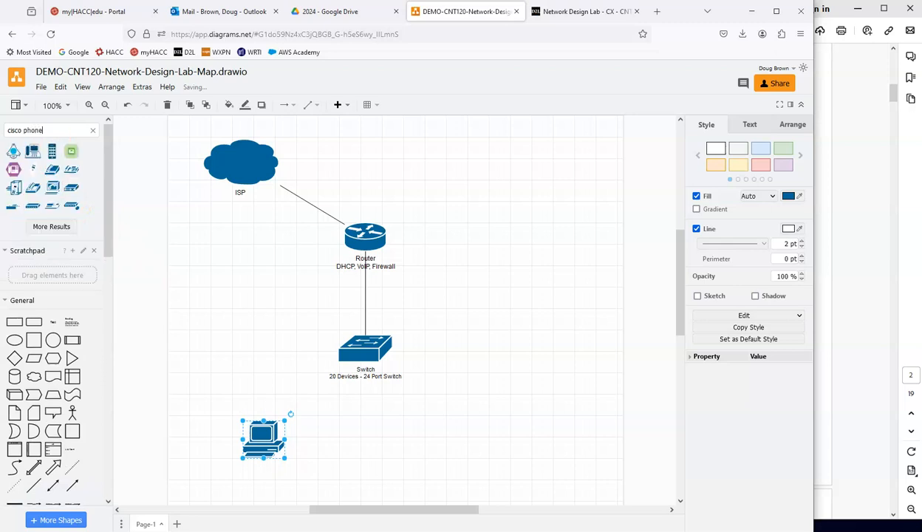
{"action": "left_click_drag", "start_coordinate": [52, 187], "coordinate": [218, 346]}
Step: Move the desktop PC and IP phone down below the switch, stacking the phone directly above the PC with room for a connector
{"action": "scroll", "coordinate": [333, 414], "scroll_direction": "down", "scroll_amount": 2}
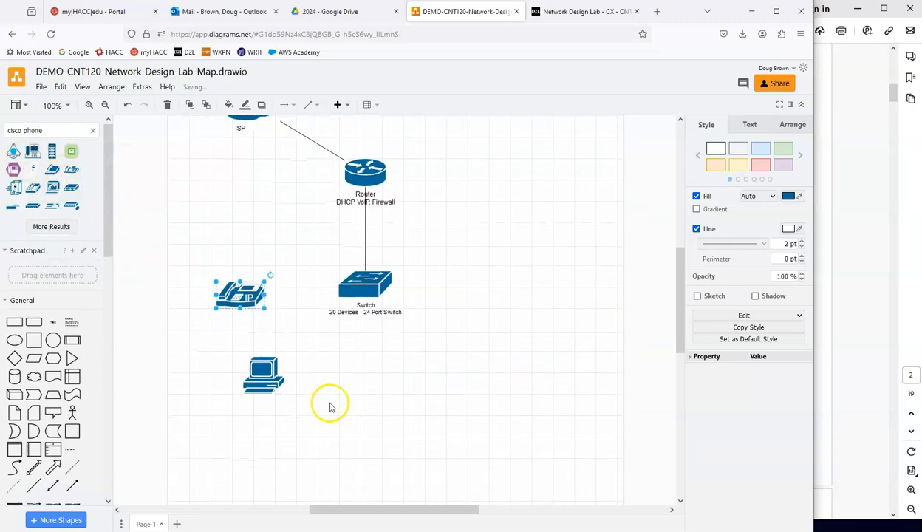
{"action": "left_click_drag", "start_coordinate": [268, 370], "coordinate": [230, 449]}
{"action": "left_click_drag", "start_coordinate": [240, 279], "coordinate": [235, 349]}
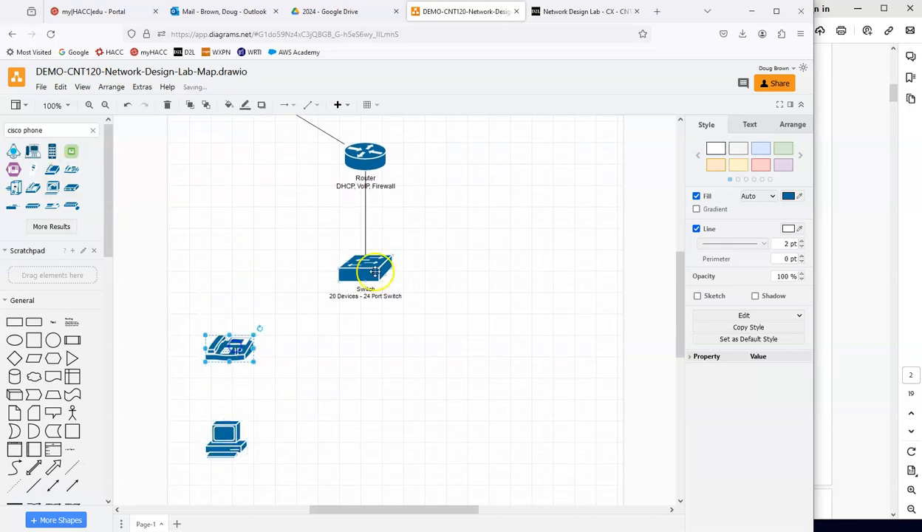
{"action": "left_click_drag", "start_coordinate": [226, 440], "coordinate": [227, 455]}
Step: Connect the IP phone to the switch and the desktop PC to the IP phone with straight lines
{"action": "left_click_drag", "start_coordinate": [233, 322], "coordinate": [357, 281]}
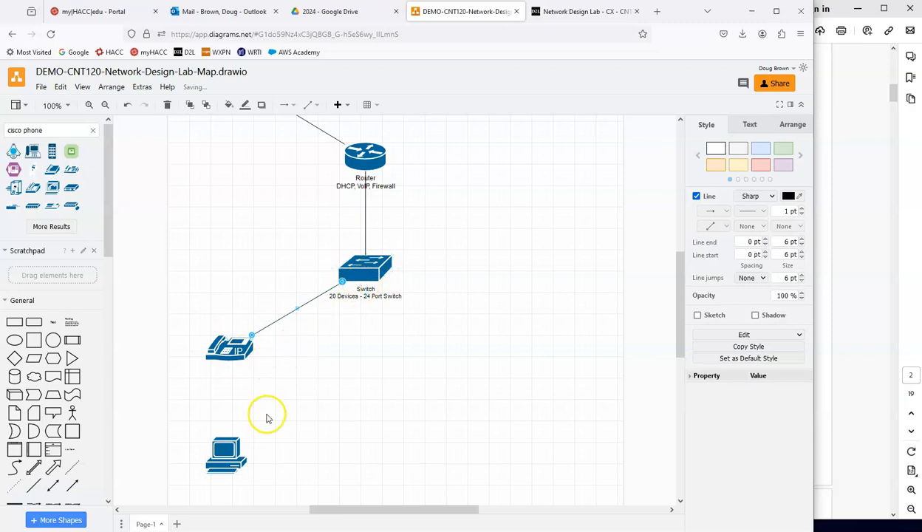
{"action": "left_click_drag", "start_coordinate": [223, 422], "coordinate": [223, 422]}
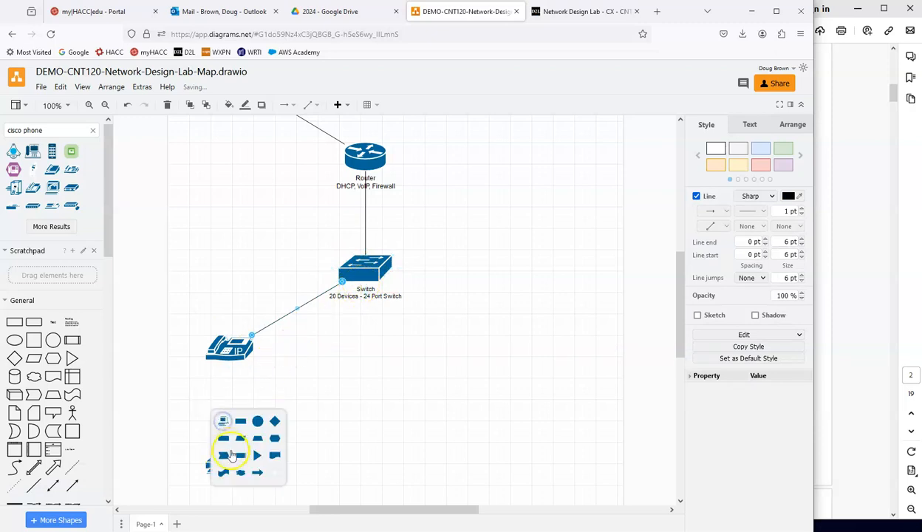
{"action": "left_click", "coordinate": [185, 468]}
{"action": "left_click", "coordinate": [228, 423]}
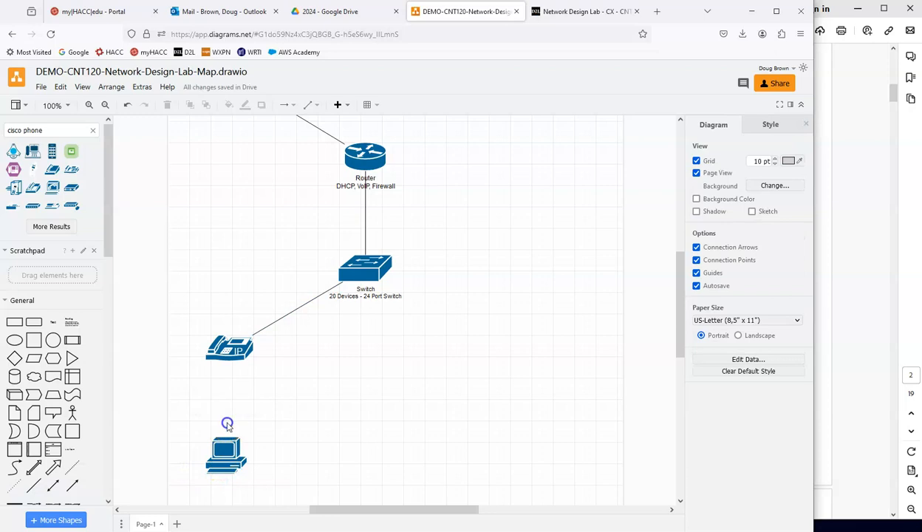
{"action": "left_click_drag", "start_coordinate": [226, 366], "coordinate": [225, 365]}
{"action": "left_click", "coordinate": [329, 419]}
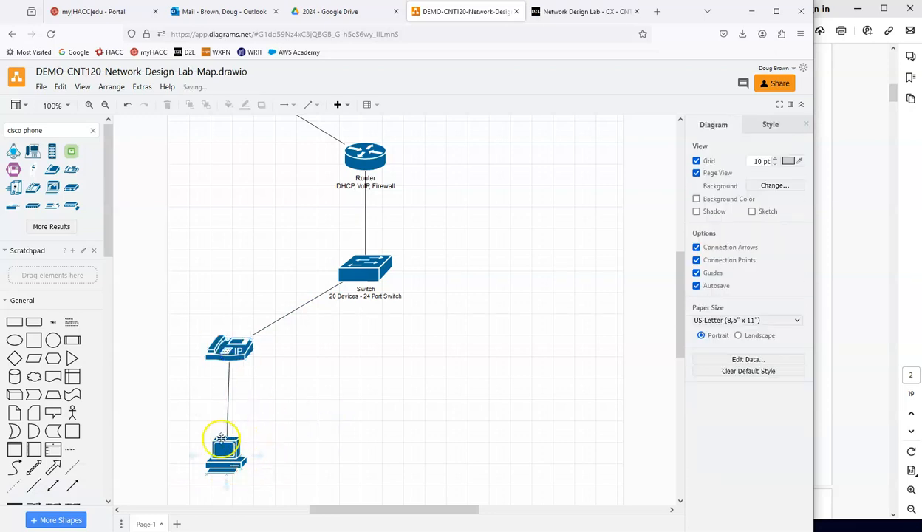
Step: Label the phone "IP Phone" and the PC "Room 101", "Office 1", "PC" on three lines, checking the office names in the lab PDF
{"action": "double_click", "coordinate": [245, 363]}
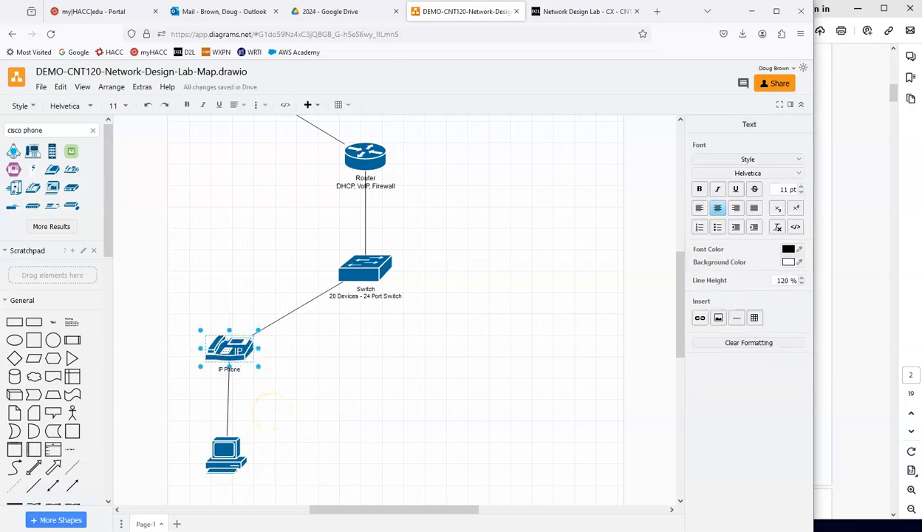
{"action": "left_click", "coordinate": [292, 447]}
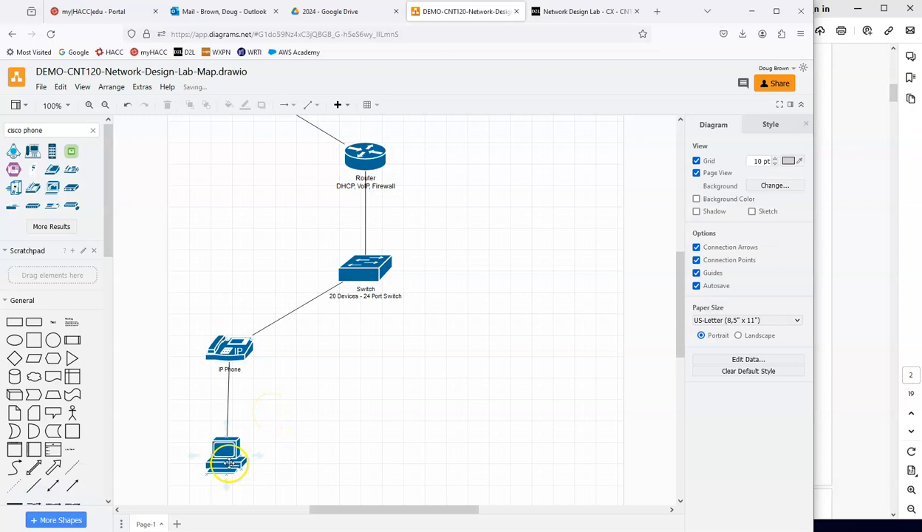
{"action": "double_click", "coordinate": [229, 461]}
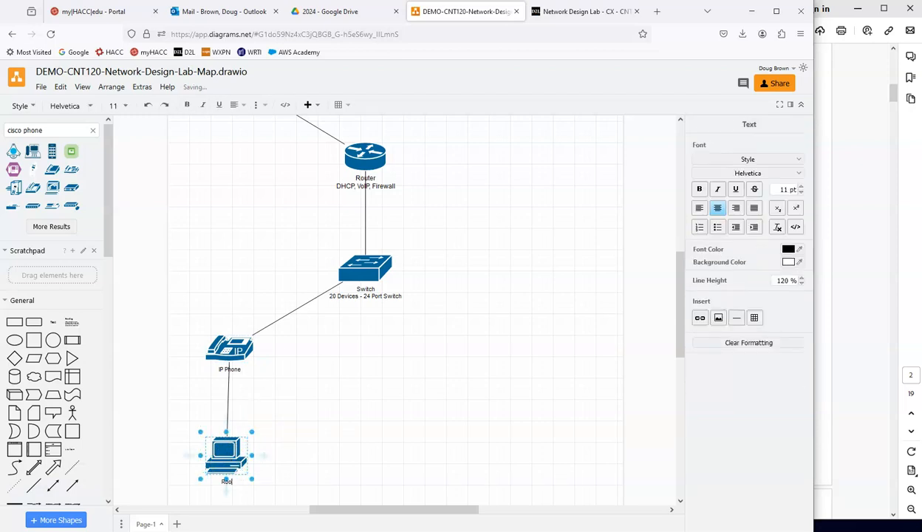
{"action": "left_click", "coordinate": [841, 292]}
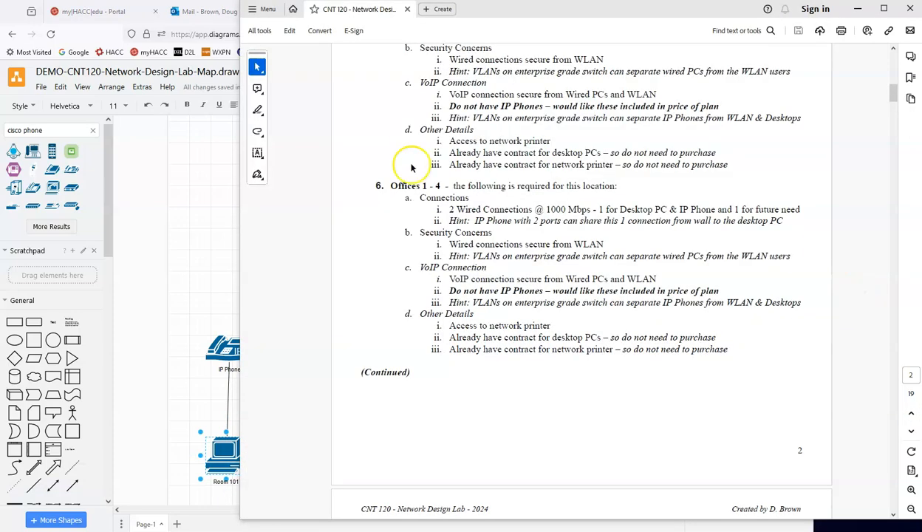
{"action": "double_click", "coordinate": [219, 456]}
{"action": "left_click", "coordinate": [238, 486]}
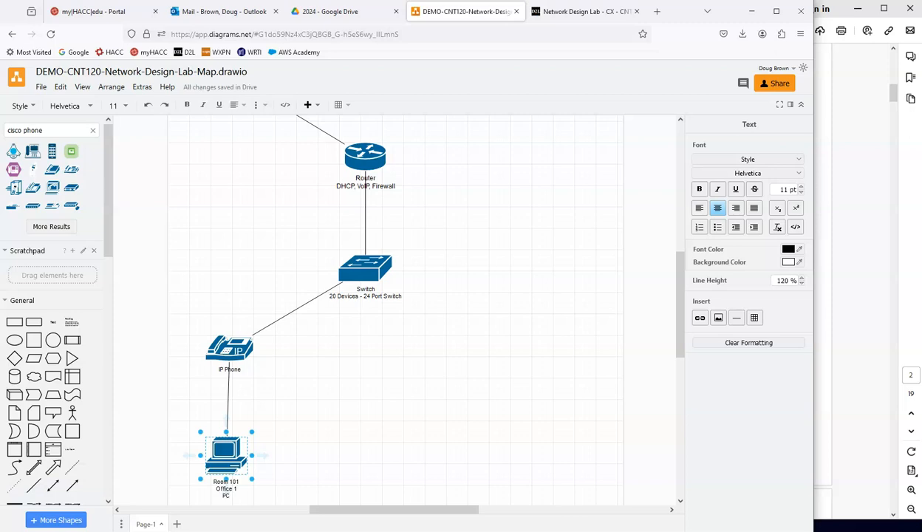
{"action": "left_click", "coordinate": [332, 442]}
Step: Switch to the lab PDF and examine the room and office numbers on the building floor plan
{"action": "scroll", "coordinate": [332, 440], "scroll_direction": "down", "scroll_amount": 1}
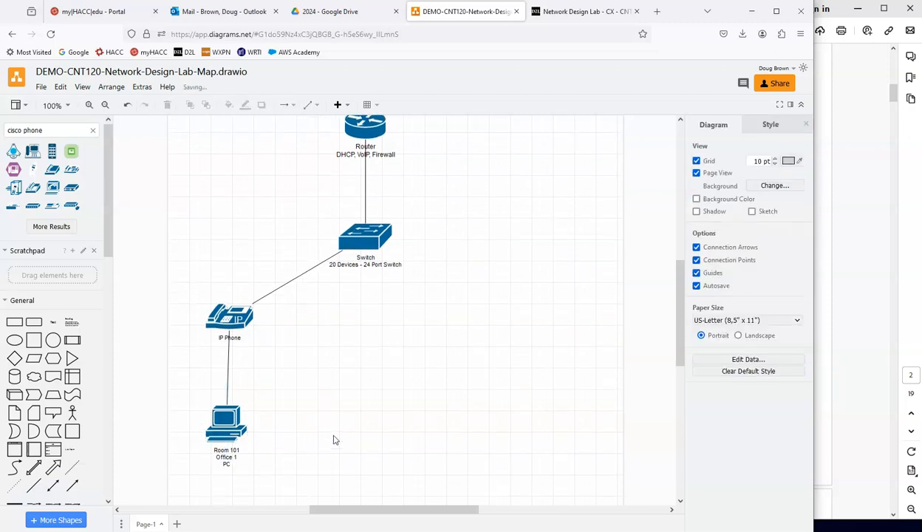
{"action": "left_click", "coordinate": [840, 315]}
{"action": "scroll", "coordinate": [842, 159], "scroll_direction": "down", "scroll_amount": 3}
{"action": "scroll", "coordinate": [841, 159], "scroll_direction": "down", "scroll_amount": 10}
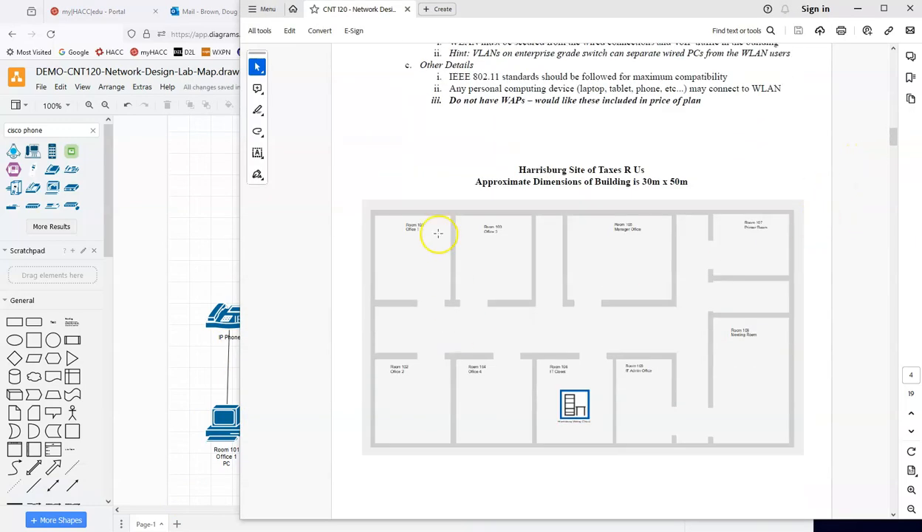
Step: Back in the draw.io diagram, duplicate the Office 1 IP phone and PC with their connector and place the copy beside the original
{"action": "left_click", "coordinate": [184, 368]}
{"action": "left_click_drag", "start_coordinate": [171, 264], "coordinate": [281, 478]}
{"action": "left_click", "coordinate": [308, 397]}
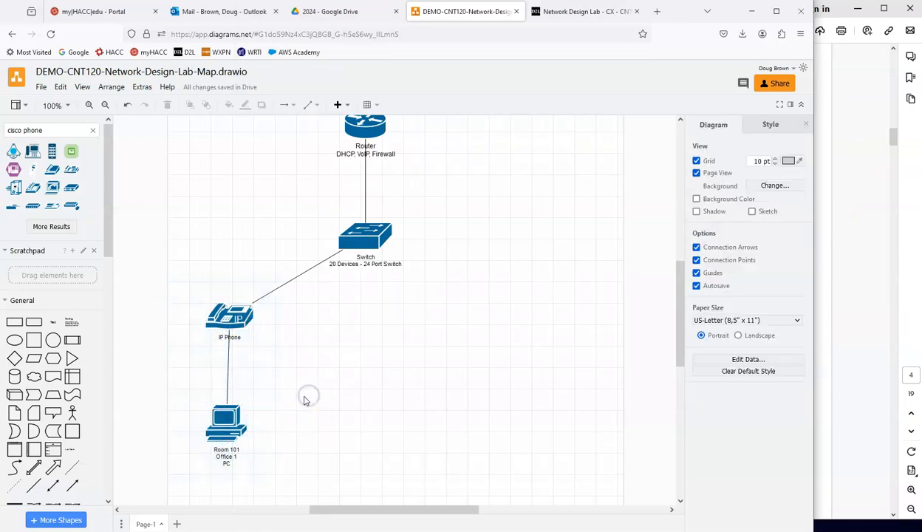
{"action": "left_click_drag", "start_coordinate": [179, 275], "coordinate": [279, 477]}
{"action": "left_click", "coordinate": [317, 423]}
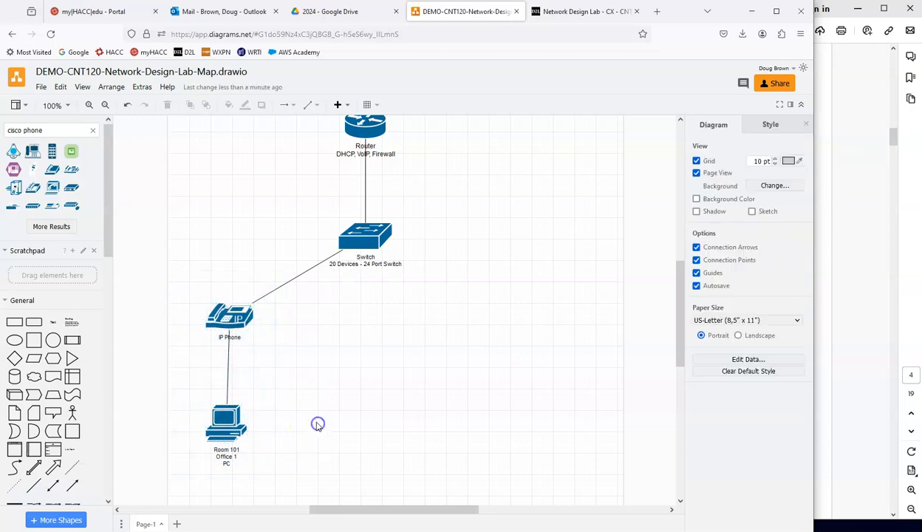
{"action": "key", "text": "ctrl+v"}
{"action": "left_click_drag", "start_coordinate": [247, 321], "coordinate": [304, 323]}
{"action": "left_click", "coordinate": [287, 459]}
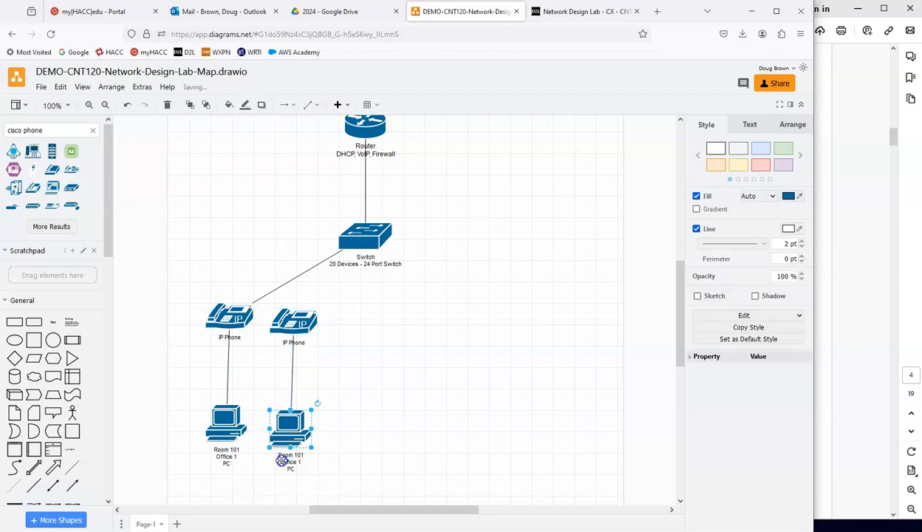
{"action": "left_click", "coordinate": [283, 481]}
{"action": "key", "text": "Delete"}
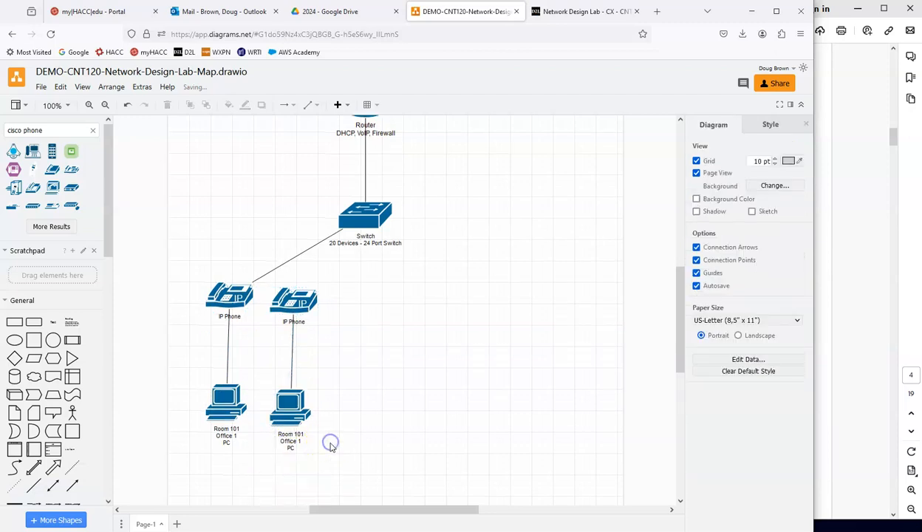
Step: Relabel the copied PC "Room 102", "Office 2", "PC" and connect its IP phone to the switch
{"action": "double_click", "coordinate": [291, 440]}
{"action": "left_click", "coordinate": [299, 440]}
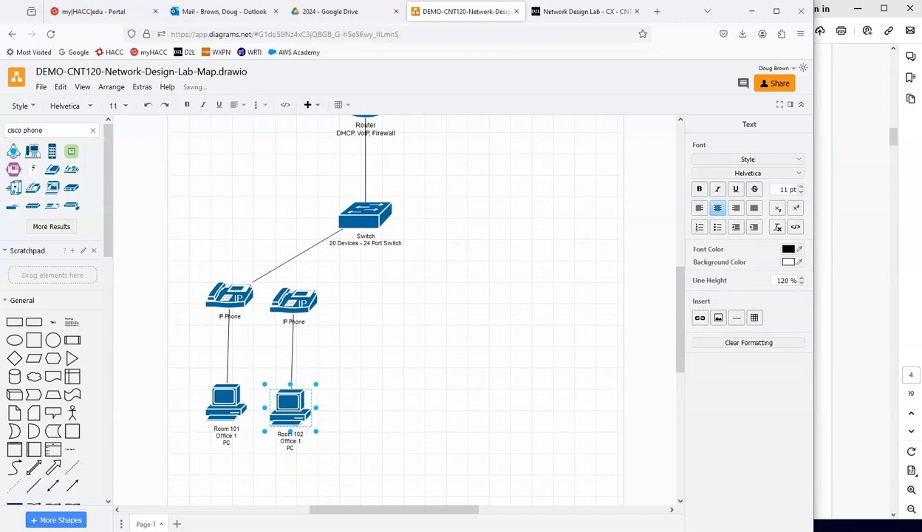
{"action": "left_click", "coordinate": [366, 400]}
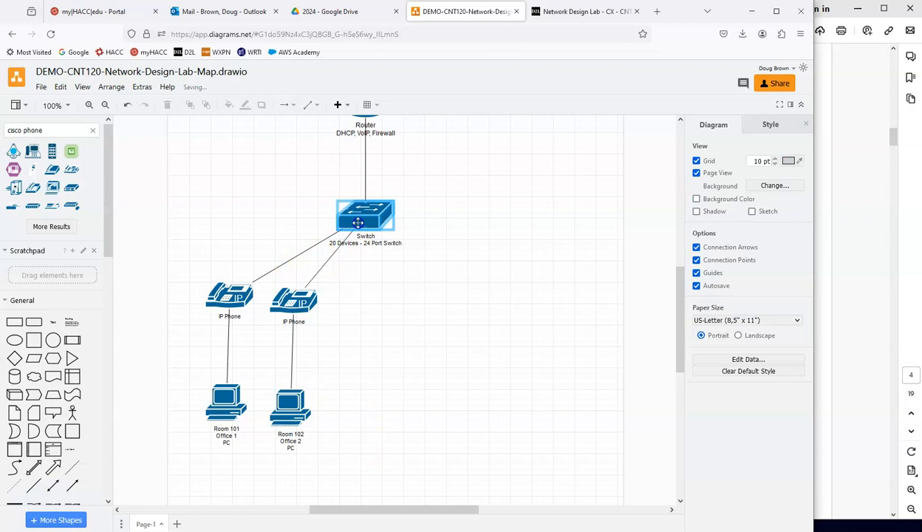
Step: Check the next office on the lab PDF's floor plan and paste another copy of the phone and PC pair into the diagram
{"action": "left_click", "coordinate": [872, 257]}
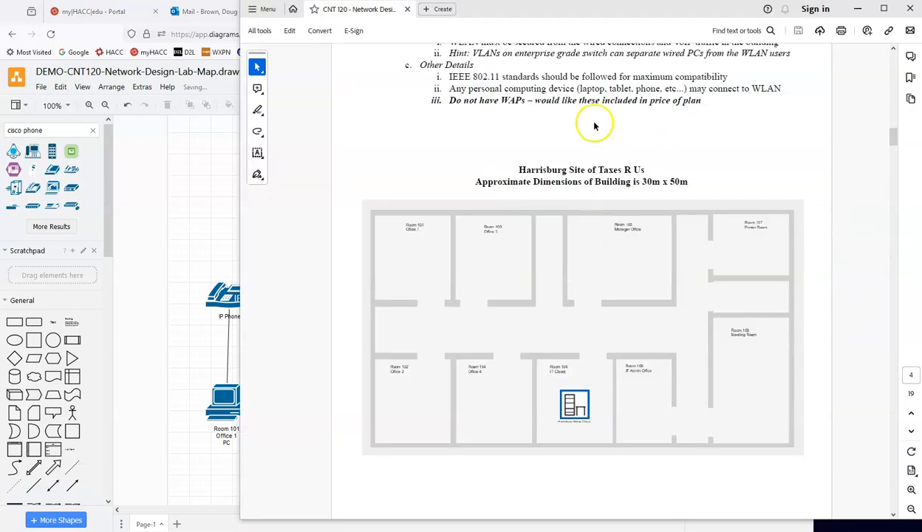
{"action": "left_click", "coordinate": [193, 357]}
{"action": "left_click", "coordinate": [355, 413]}
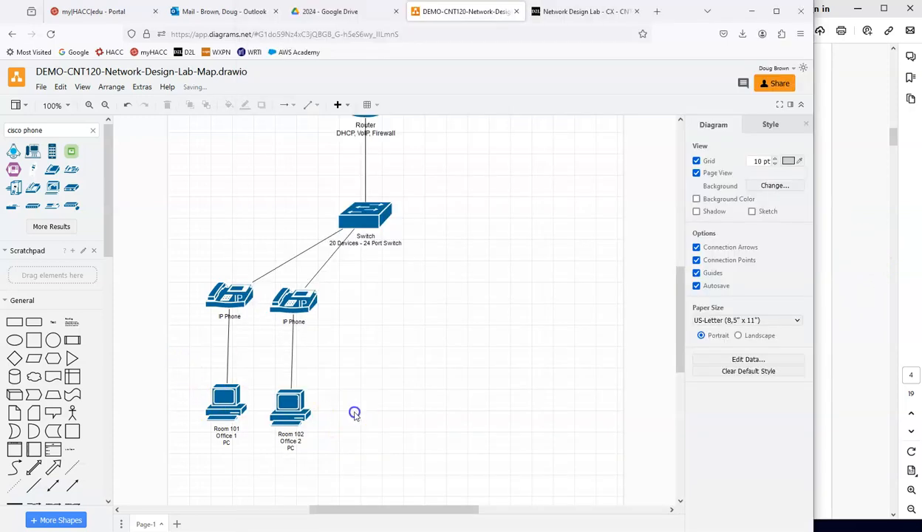
{"action": "key", "text": "ctrl+v"}
{"action": "left_click_drag", "start_coordinate": [234, 406], "coordinate": [367, 387]}
{"action": "key", "text": "ctrl+z"}
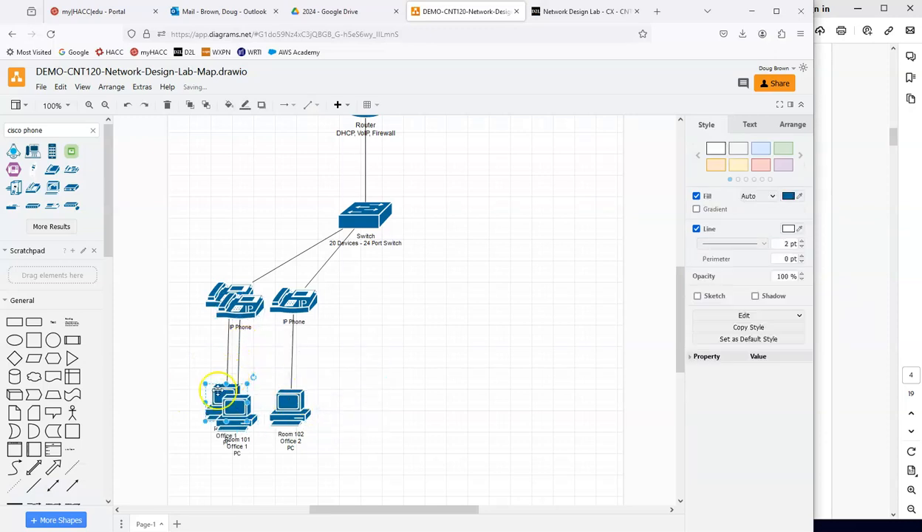
{"action": "left_click_drag", "start_coordinate": [219, 409], "coordinate": [183, 405]}
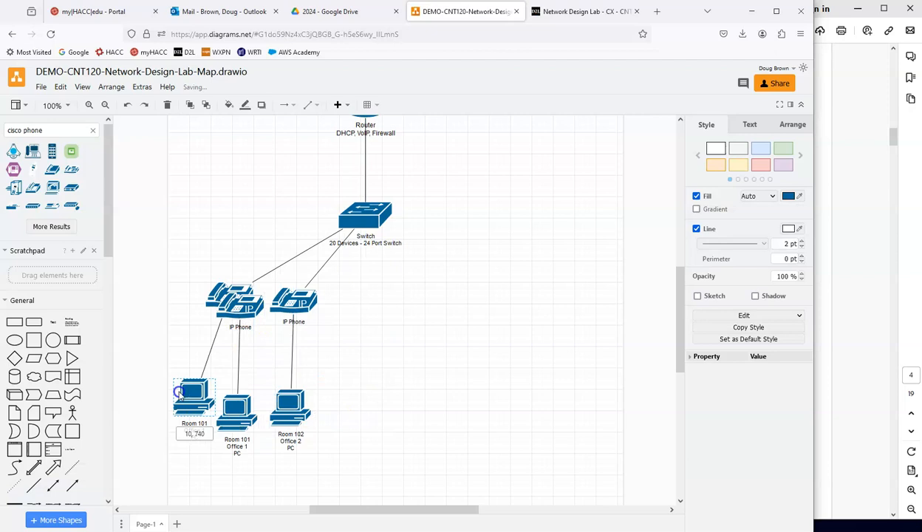
{"action": "key", "text": "ctrl+z"}
Step: Place the pasted IP phone and PC to the right of the Office 2 pair and relabel the PC "Room 103", "Office 3", "PC"
{"action": "left_click_drag", "start_coordinate": [240, 419], "coordinate": [268, 428]}
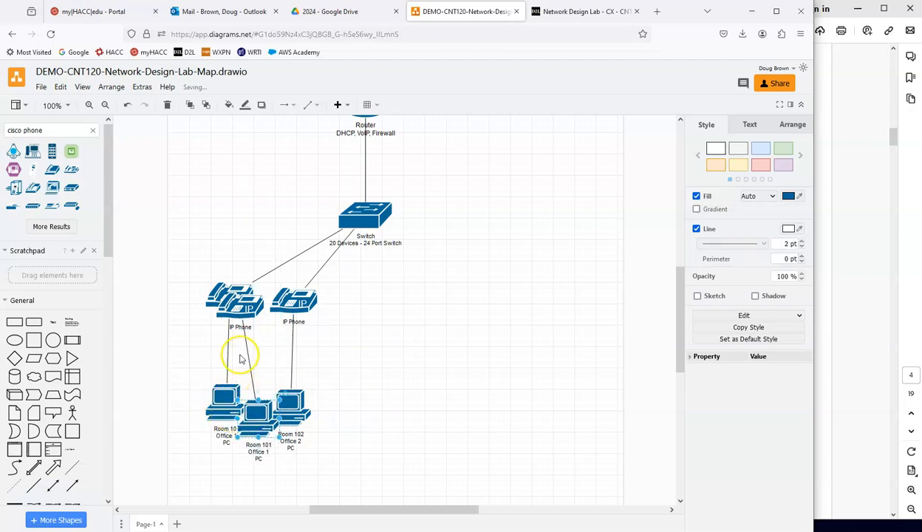
{"action": "left_click_drag", "start_coordinate": [238, 303], "coordinate": [355, 299]}
{"action": "left_click_drag", "start_coordinate": [259, 421], "coordinate": [366, 421]}
{"action": "left_click_drag", "start_coordinate": [360, 309], "coordinate": [370, 309]}
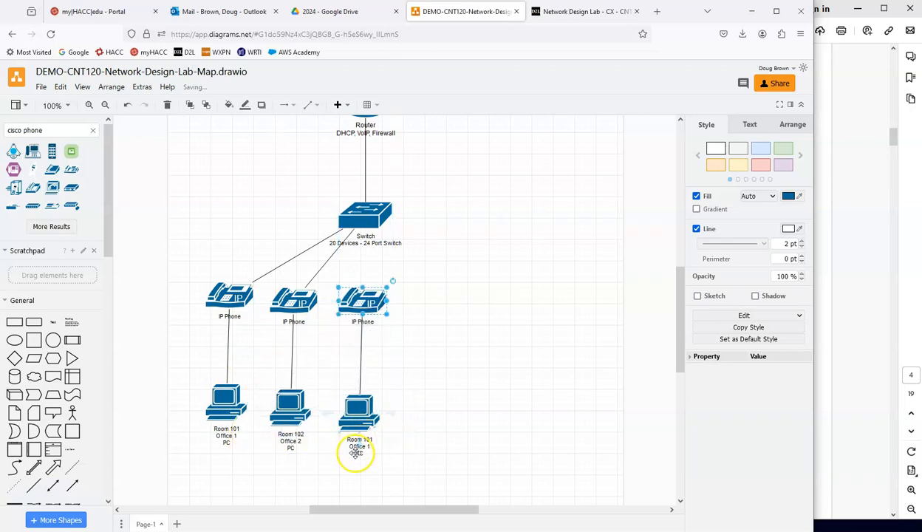
{"action": "double_click", "coordinate": [357, 447]}
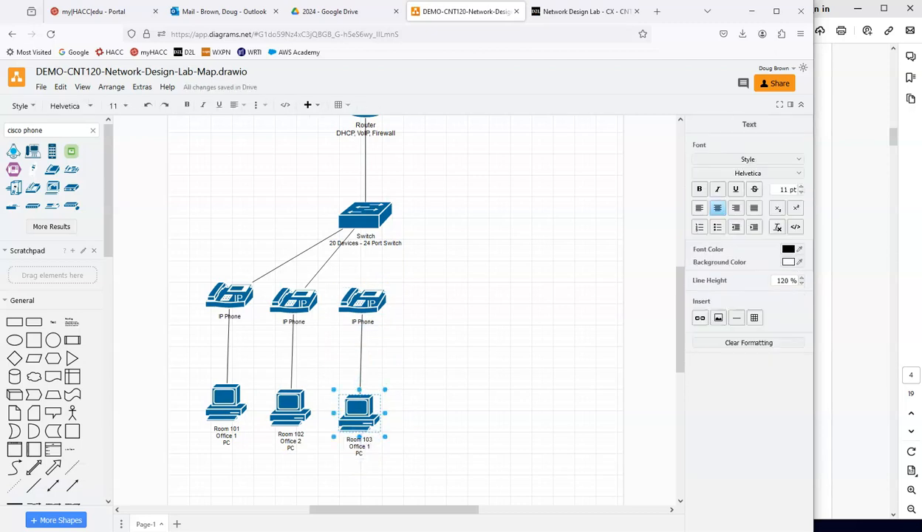
{"action": "left_click", "coordinate": [514, 367]}
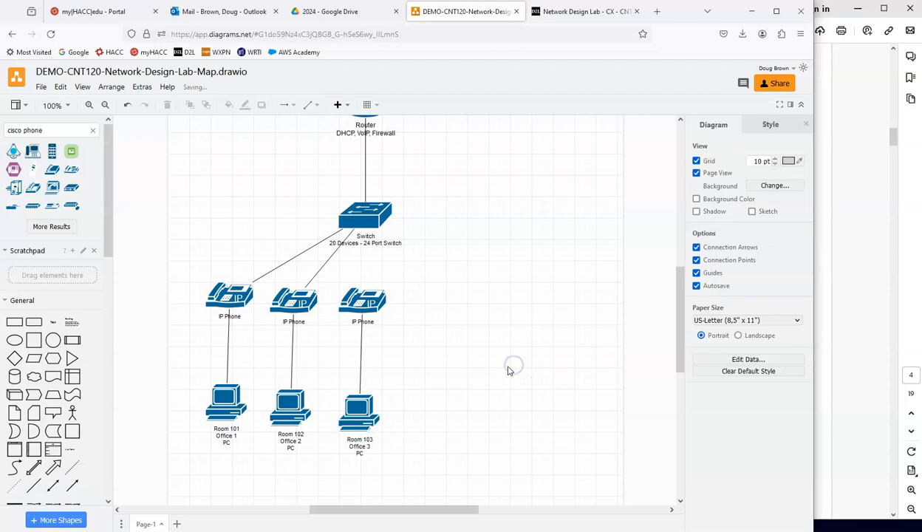
Step: Paste another copy of the phone and PC pair and place it to the right of the Office 3 pair
{"action": "key", "text": "ctrl+v"}
{"action": "left_click_drag", "start_coordinate": [251, 312], "coordinate": [438, 302]}
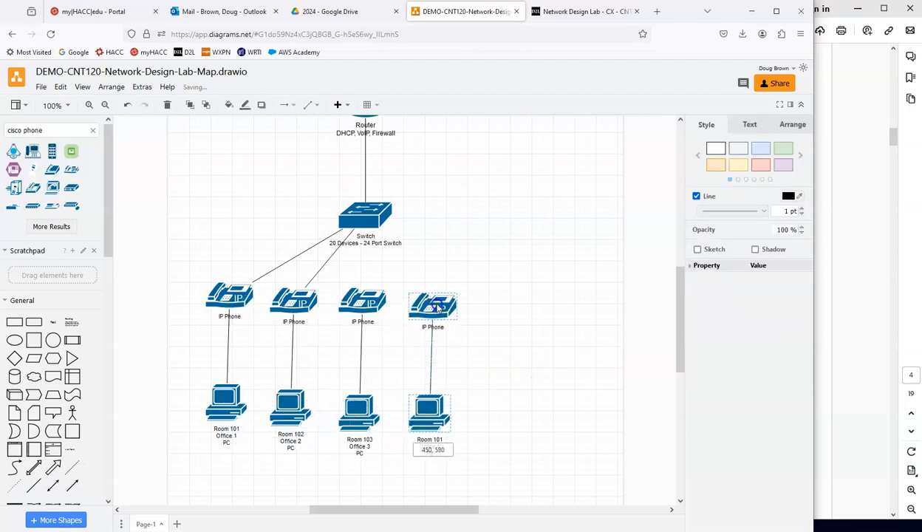